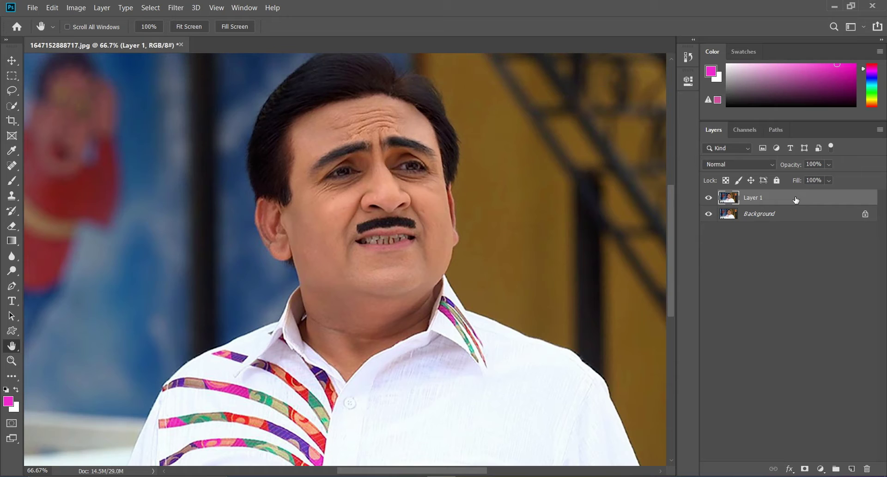
# Step: Hide the Background layer and select the man's head, neck and shirt on Layer 1 with the Quick Selection tool
pyautogui.click(707, 213)
pyautogui.click(12, 105)
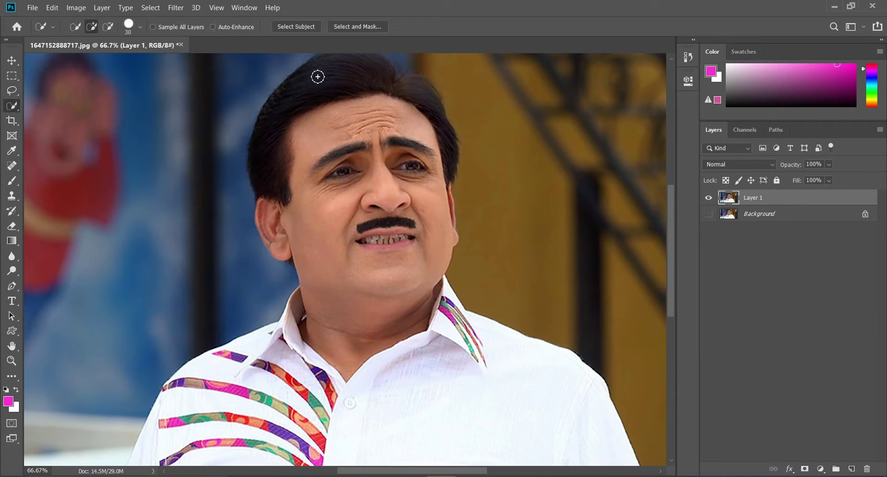
pyautogui.scroll(1, 318, 77)
pyautogui.moveTo(350, 63)
pyautogui.mouseDown()
pyautogui.moveTo(329, 99)
pyautogui.moveTo(319, 199)
pyautogui.moveTo(338, 280)
pyautogui.moveTo(338, 377)
pyautogui.moveTo(355, 401)
pyautogui.mouseUp()
pyautogui.moveTo(359, 294); pyautogui.dragTo(335, 119)
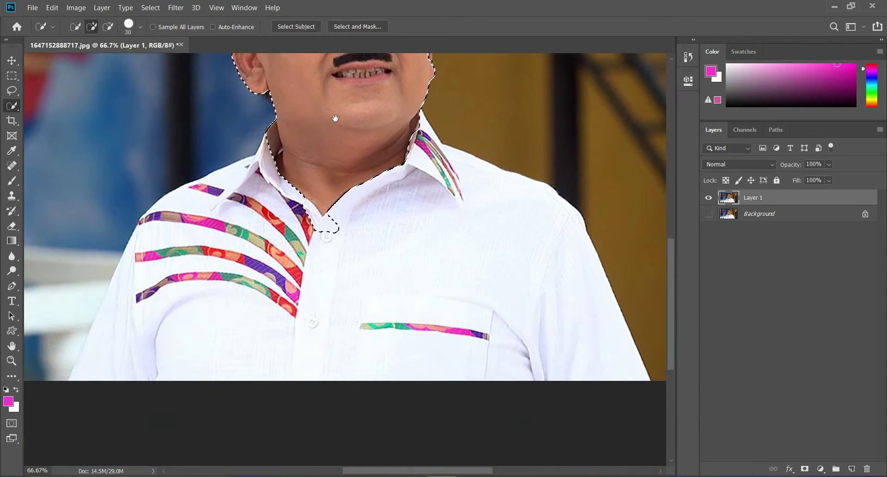
pyautogui.moveTo(368, 252); pyautogui.dragTo(380, 281)
pyautogui.moveTo(277, 249)
pyautogui.mouseDown()
pyautogui.moveTo(186, 307)
pyautogui.moveTo(248, 299)
pyautogui.moveTo(269, 328)
pyautogui.moveTo(267, 214)
pyautogui.moveTo(243, 210)
pyautogui.mouseUp()
pyautogui.moveTo(89, 266); pyautogui.dragTo(38, 385)
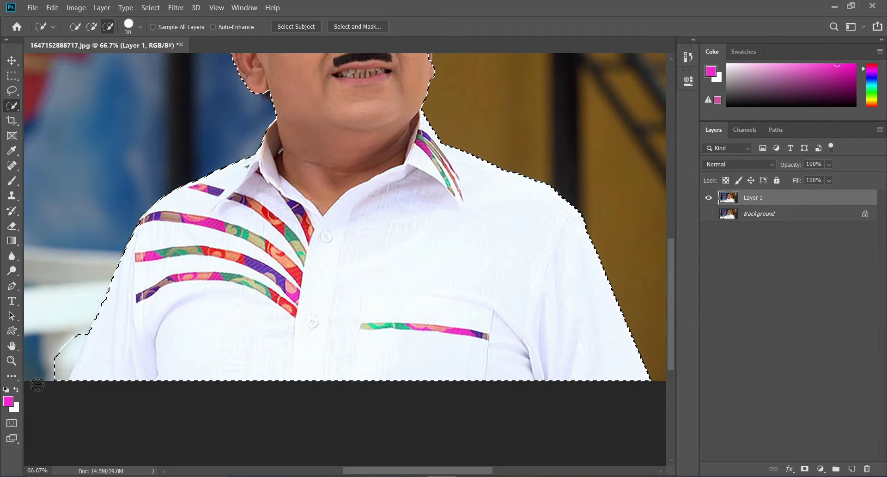
# Step: Subtract the excess background beside the sleeve and above the hair from the selection, refining the hair edge with a 15 px brush
pyautogui.keyDown('alt'); pyautogui.moveTo(75, 333); pyautogui.dragTo(61, 365); pyautogui.keyUp('alt')
pyautogui.scroll(5, 315, 261)
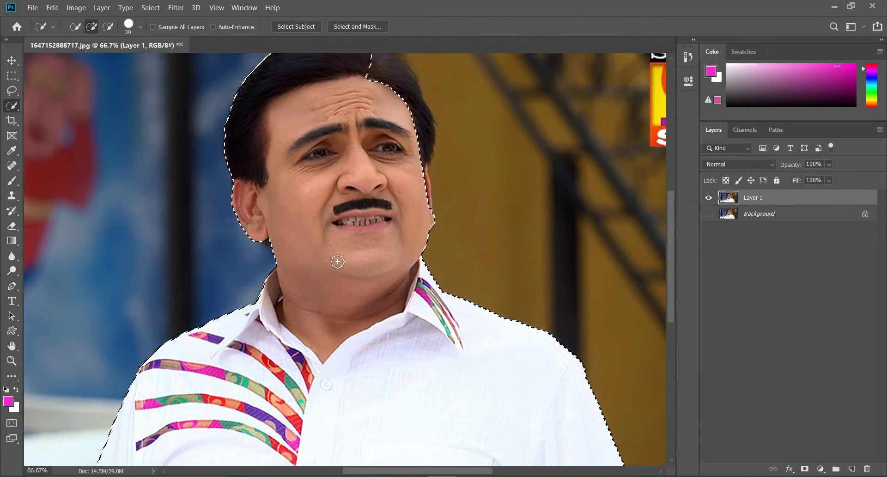
pyautogui.scroll(2, 338, 262)
pyautogui.press('alt')
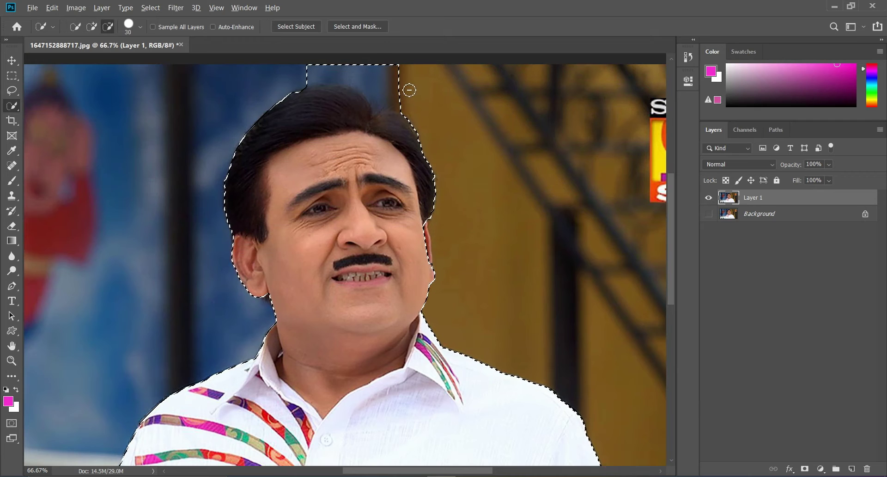
pyautogui.keyDown('alt'); pyautogui.moveTo(310, 71); pyautogui.dragTo(314, 71); pyautogui.keyUp('alt')
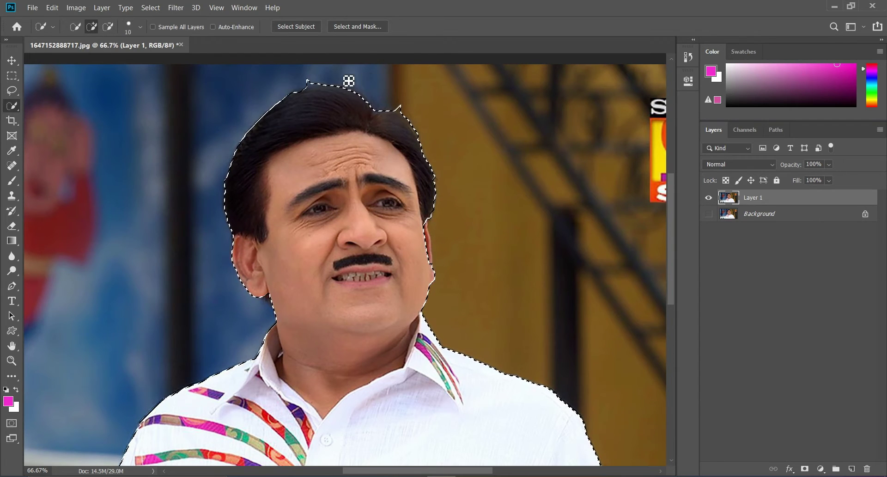
pyautogui.press('alt')
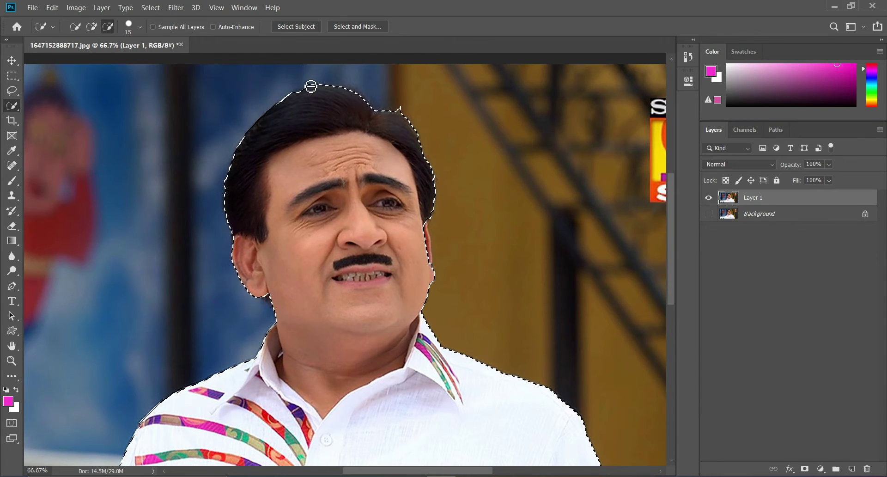
pyautogui.press('alt')
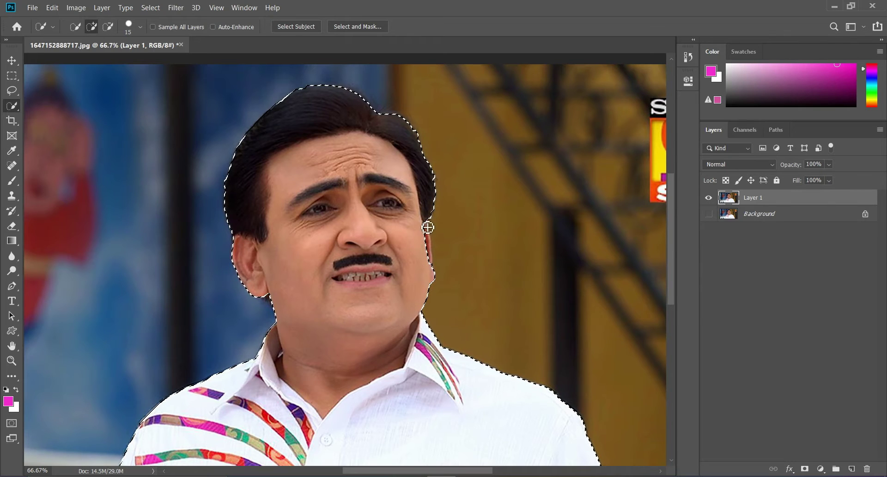
# Step: Add a layer mask to Layer 1 from the selection to cut out the man, then make the layer's image active
pyautogui.scroll(-1, 317, 241)
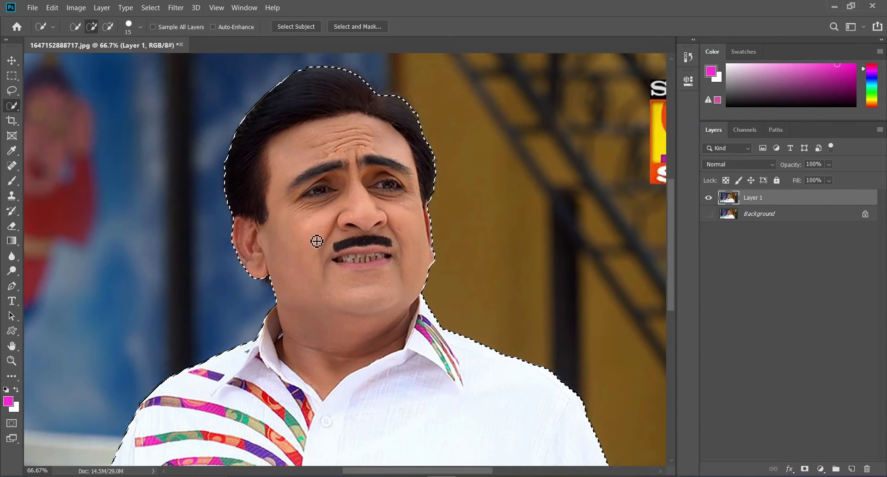
pyautogui.scroll(-7, 317, 242)
pyautogui.scroll(5, 317, 241)
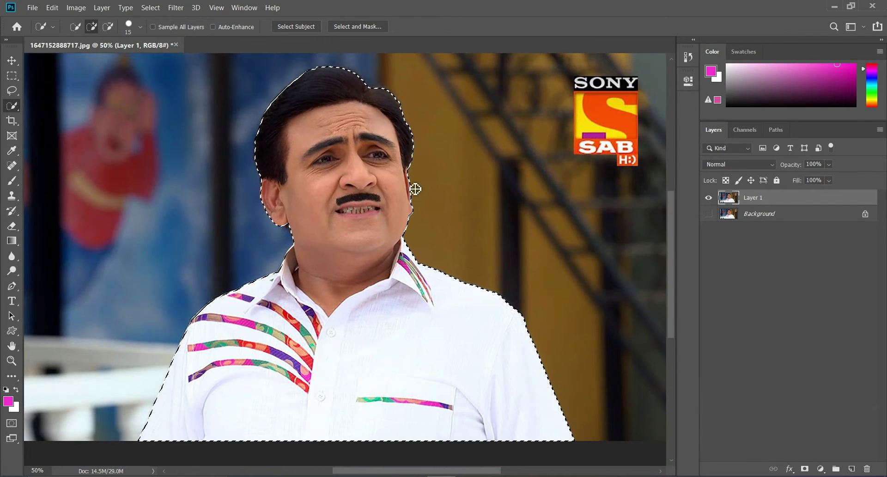
pyautogui.click(804, 469)
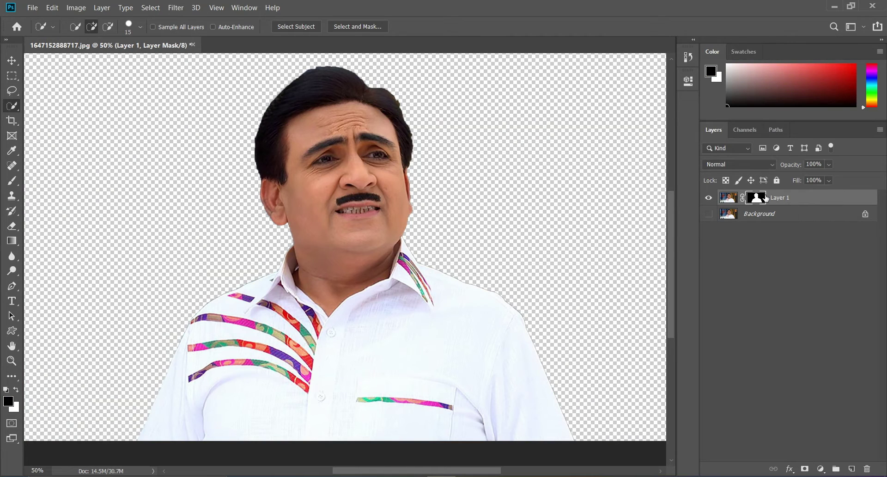
pyautogui.click(775, 198)
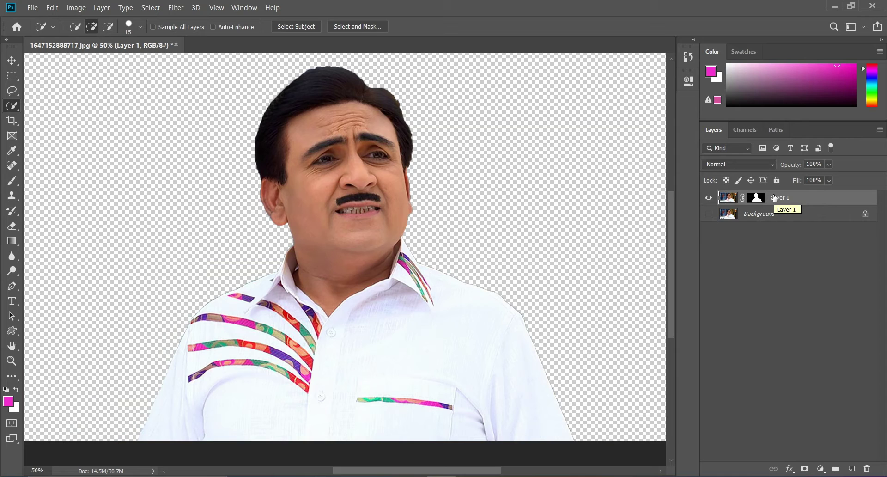
# Step: Add a white Solid Color fill layer directly above the Background layer
pyautogui.click(789, 213)
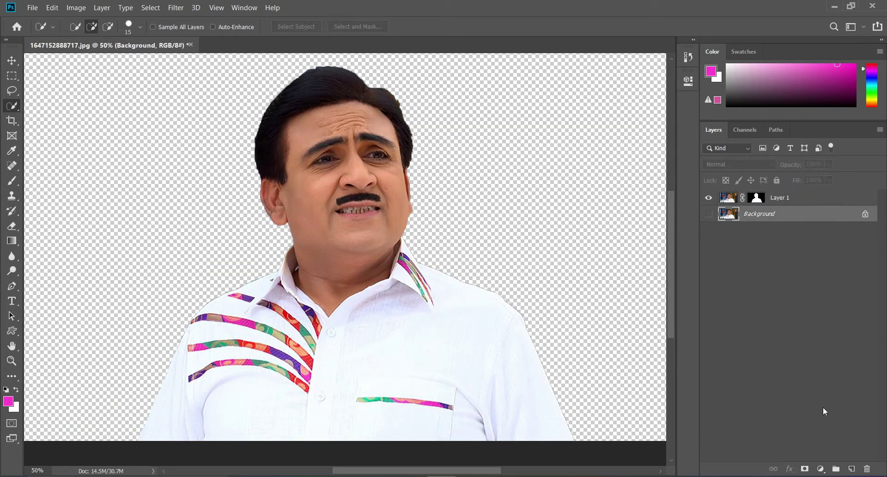
pyautogui.click(820, 468)
pyautogui.click(834, 269)
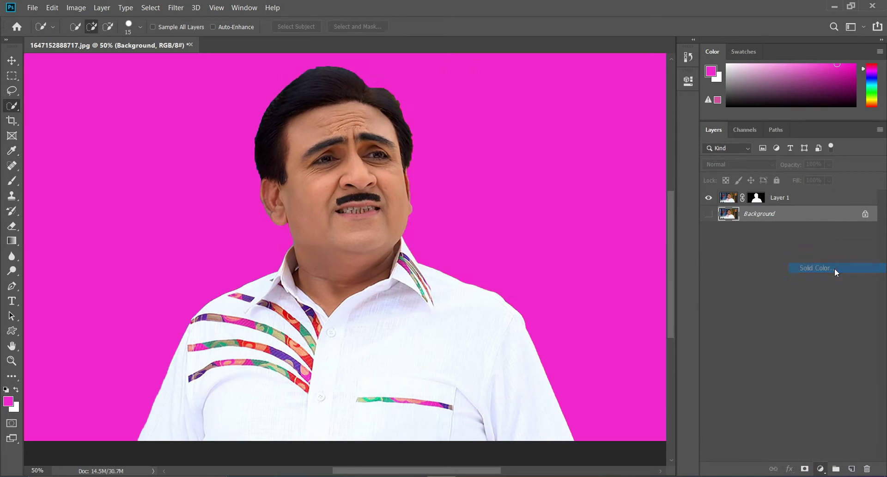
pyautogui.moveTo(321, 119); pyautogui.dragTo(288, 96)
pyautogui.click(536, 93)
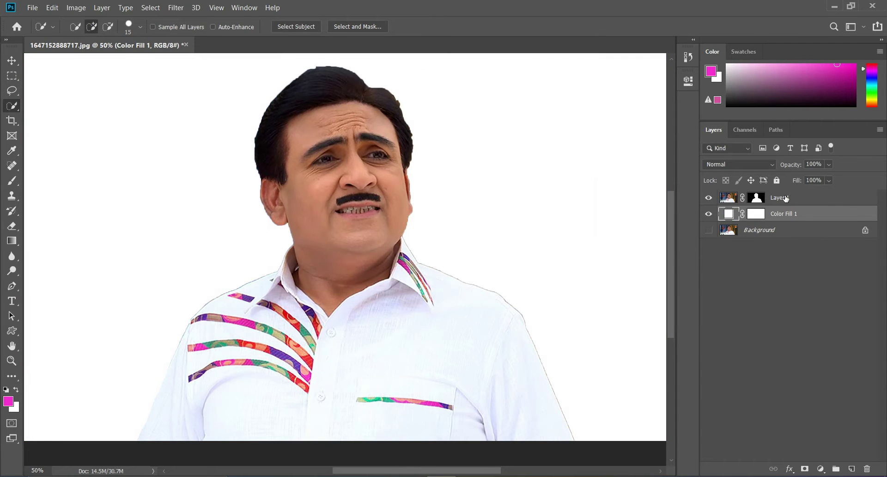
# Step: Merge Layer 1 with the white fill layer and duplicate the merged layer
pyautogui.click(785, 198)
pyautogui.keyDown('ctrl'); pyautogui.click(786, 212); pyautogui.keyUp('ctrl')
pyautogui.rightClick(791, 195)
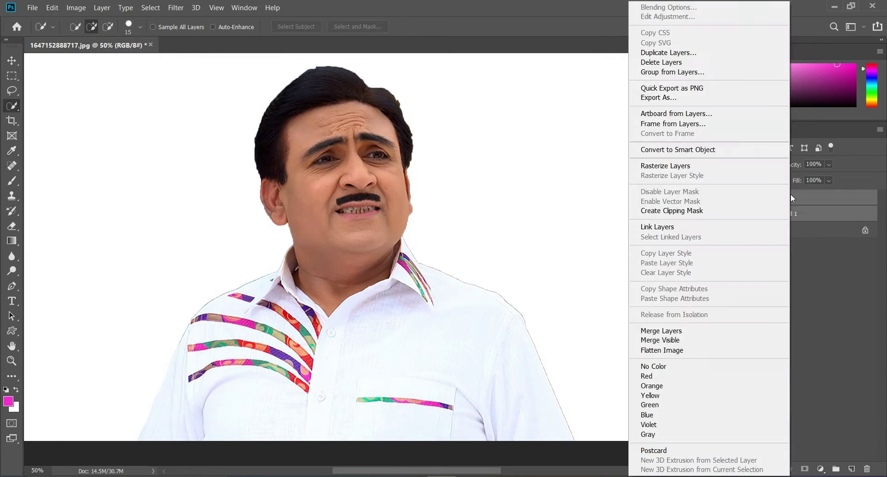
pyautogui.click(690, 331)
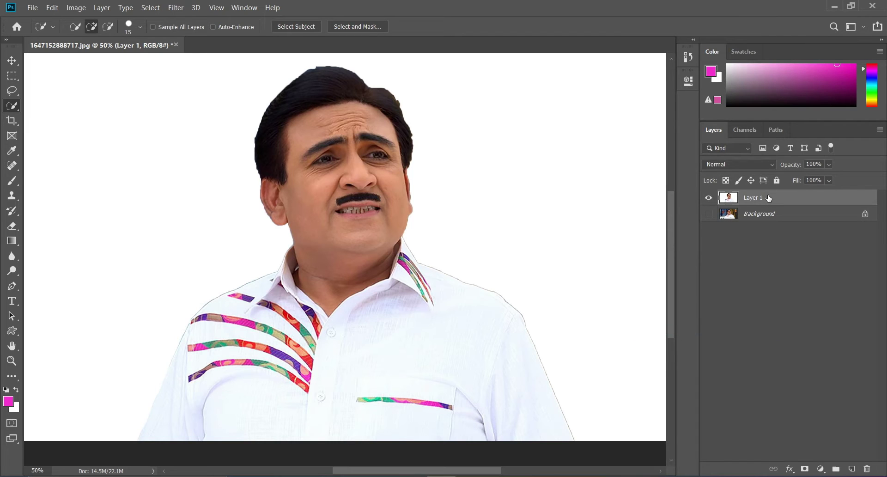
pyautogui.hotkey('ctrl', 'j')
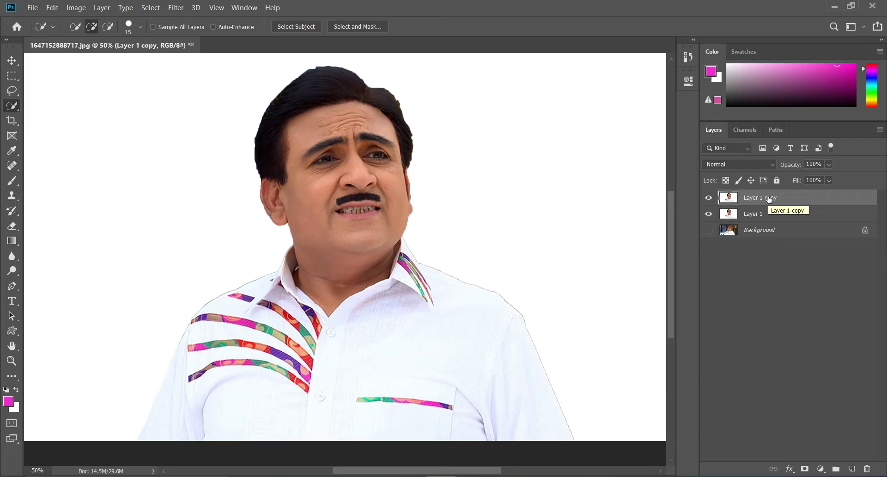
# Step: Apply Smart Sharpen to the duplicate layer with Amount 240%, Radius 3.0 px, Reduce Noise 30% and Remove set to Gaussian Blur
pyautogui.click(175, 7)
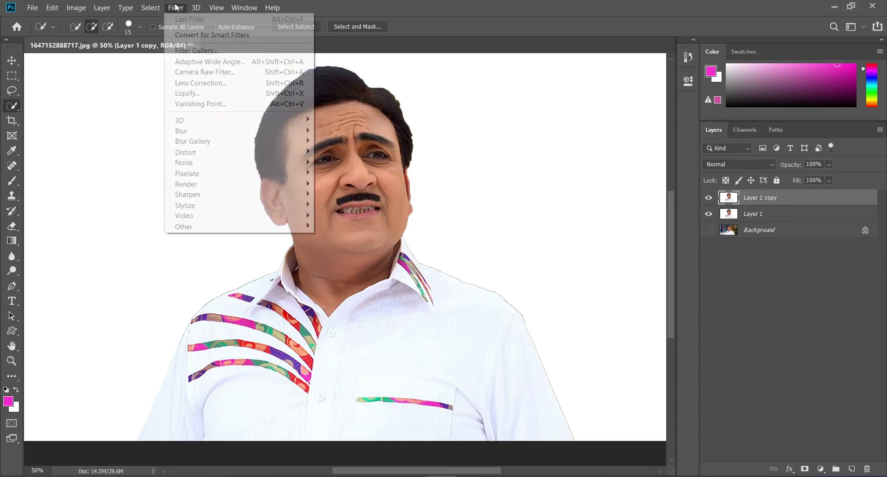
pyautogui.moveTo(210, 194)
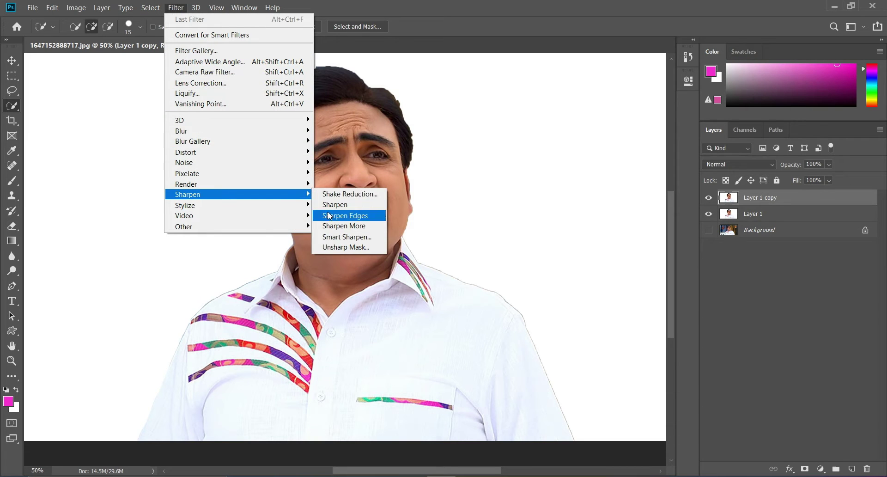
pyautogui.click(341, 241)
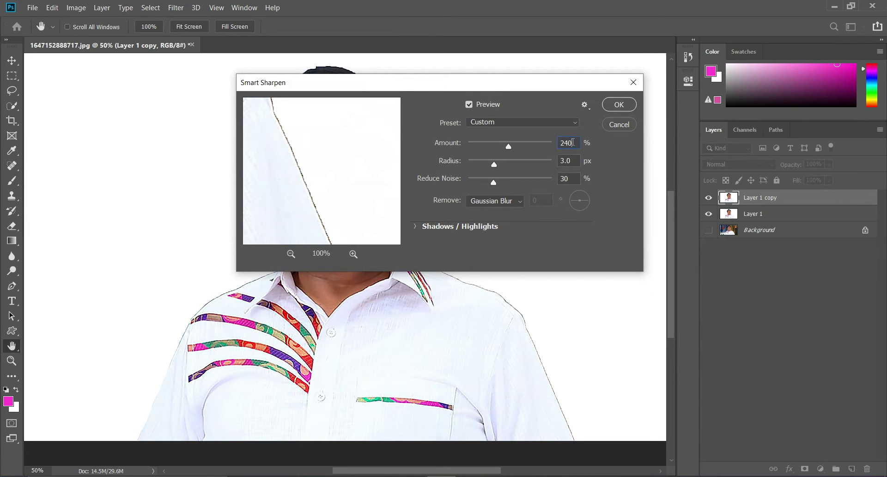
pyautogui.press('Tab')
pyautogui.press('Tab')
pyautogui.click(619, 105)
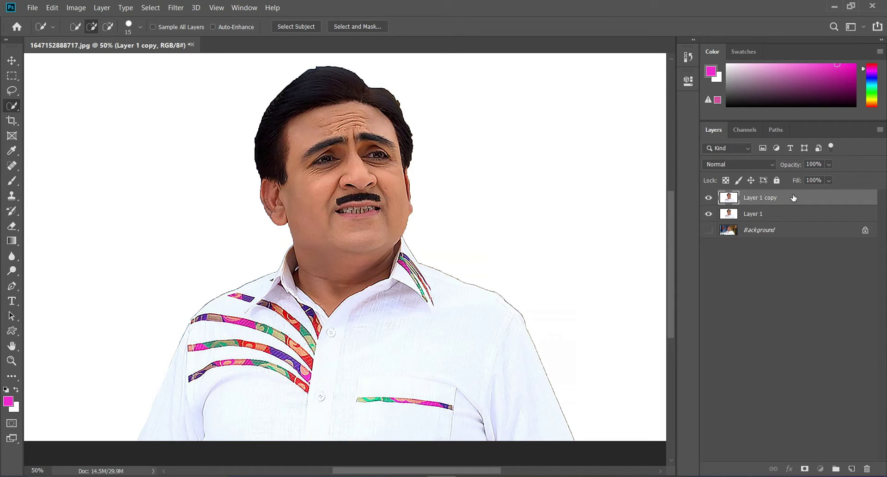
# Step: Apply the Diffuse filter in Anisotropic mode to the sharpened layer
pyautogui.click(176, 9)
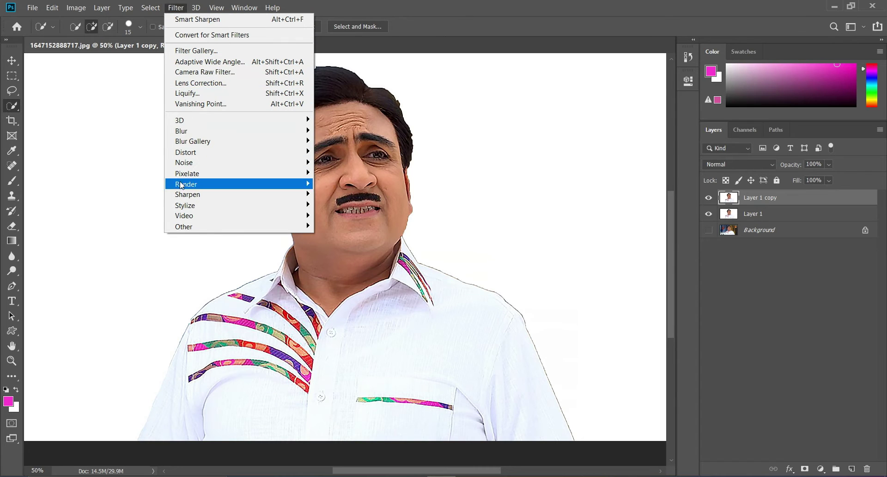
pyautogui.moveTo(243, 211)
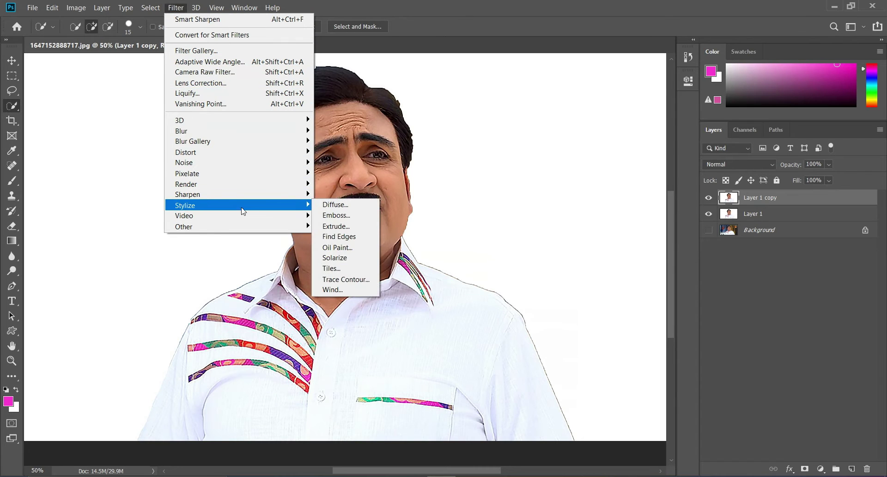
pyautogui.click(328, 206)
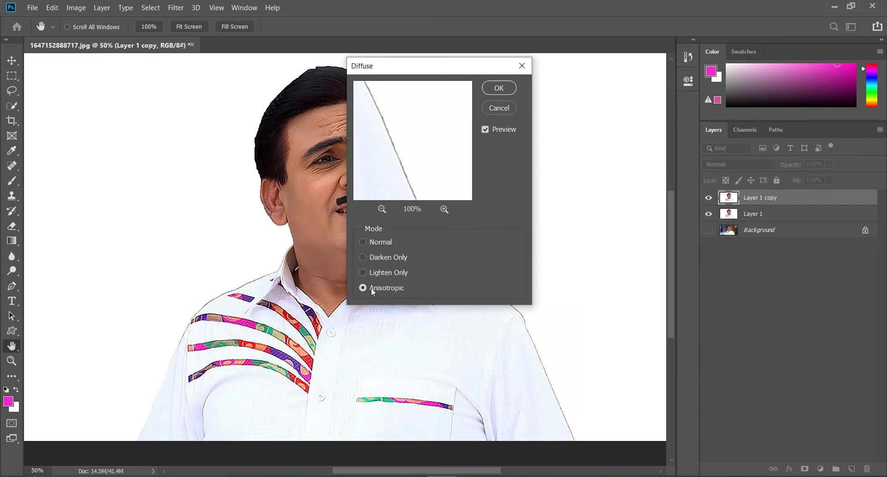
pyautogui.click(499, 88)
pyautogui.press('w')
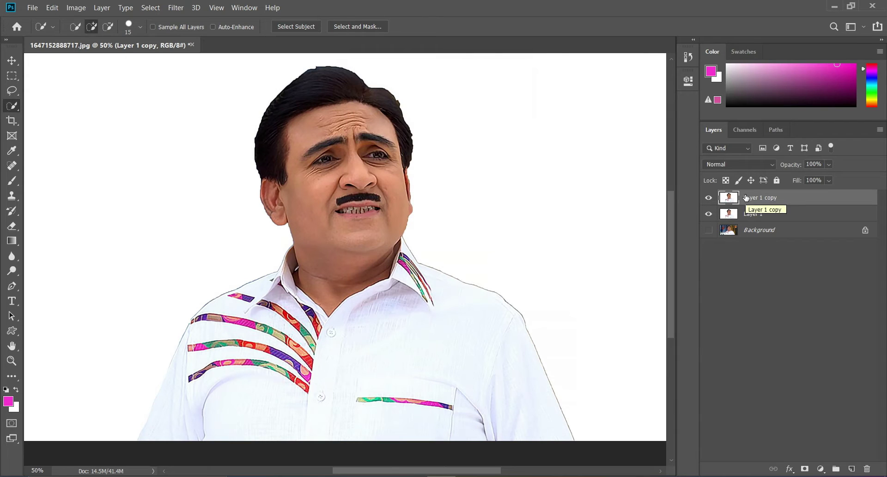
# Step: Rotate the upright image 90° clockwise and reapply the Diffuse filter to the duplicate layer
pyautogui.click(76, 7)
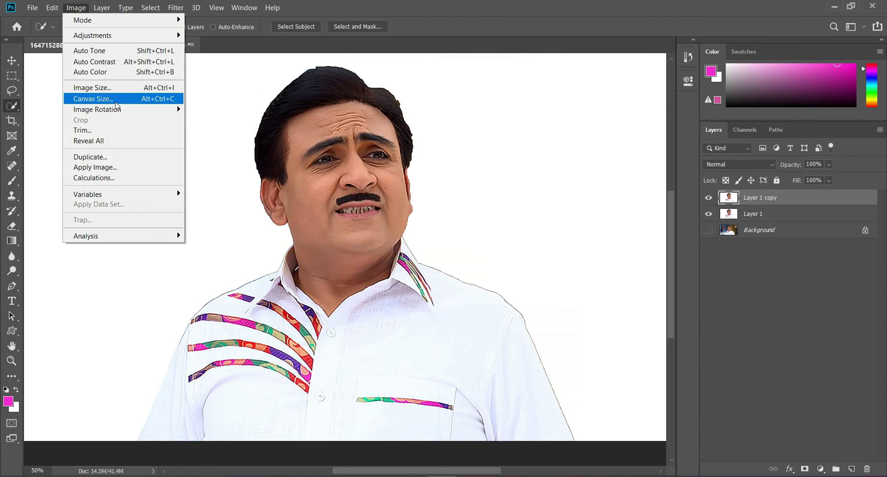
pyautogui.moveTo(106, 109)
pyautogui.click(214, 119)
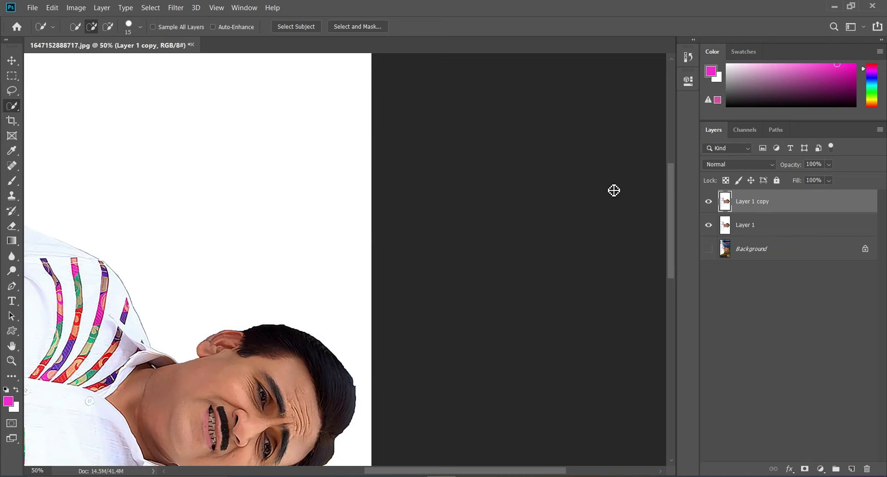
pyautogui.click(176, 8)
pyautogui.click(206, 20)
# Step: Rotate the image another 90° clockwise so the man is upside down and repeat the Diffuse filter
pyautogui.click(76, 7)
pyautogui.moveTo(109, 113)
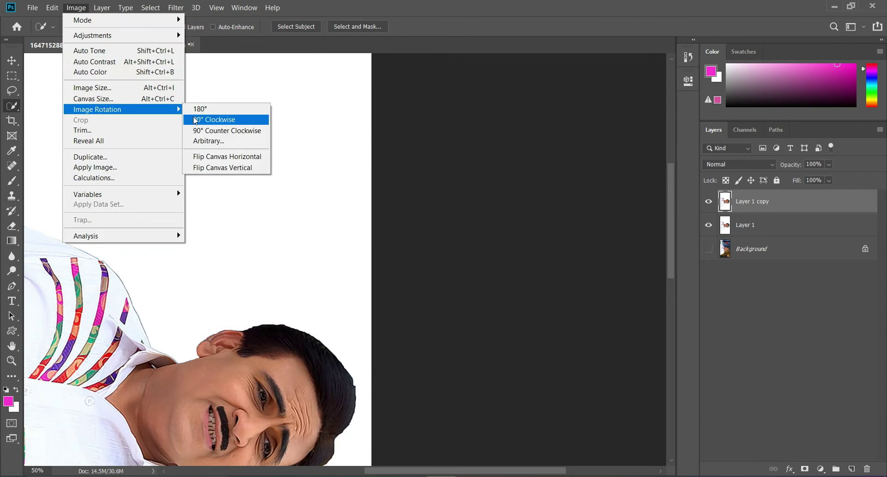
pyautogui.click(214, 120)
pyautogui.click(176, 8)
pyautogui.click(189, 21)
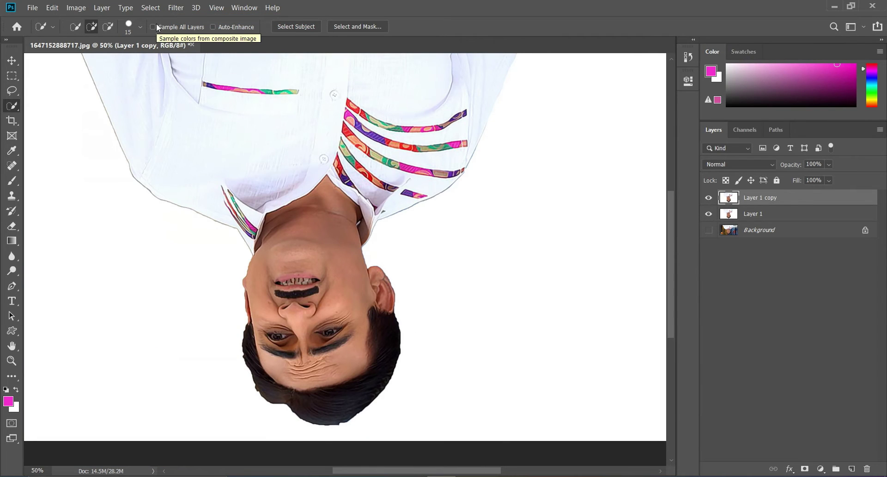
# Step: Rotate the upside-down image 90° clockwise and run the Diffuse filter again
pyautogui.click(76, 8)
pyautogui.moveTo(177, 116)
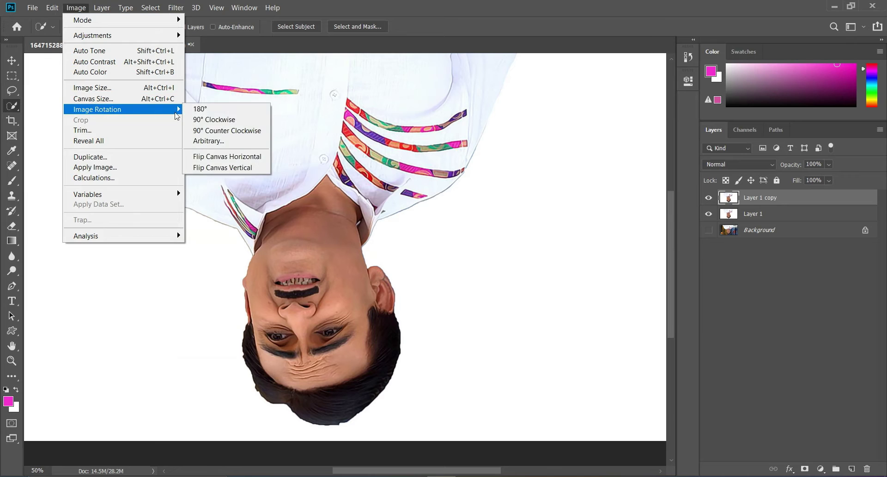
pyautogui.click(214, 119)
pyautogui.click(176, 8)
pyautogui.click(187, 21)
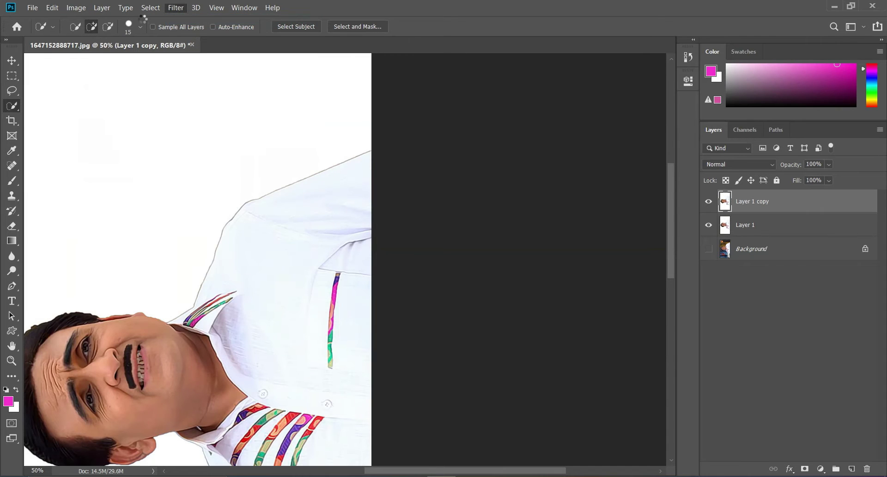
# Step: Rotate the image 90° clockwise back to its upright orientation and apply the Diffuse filter once more
pyautogui.click(76, 8)
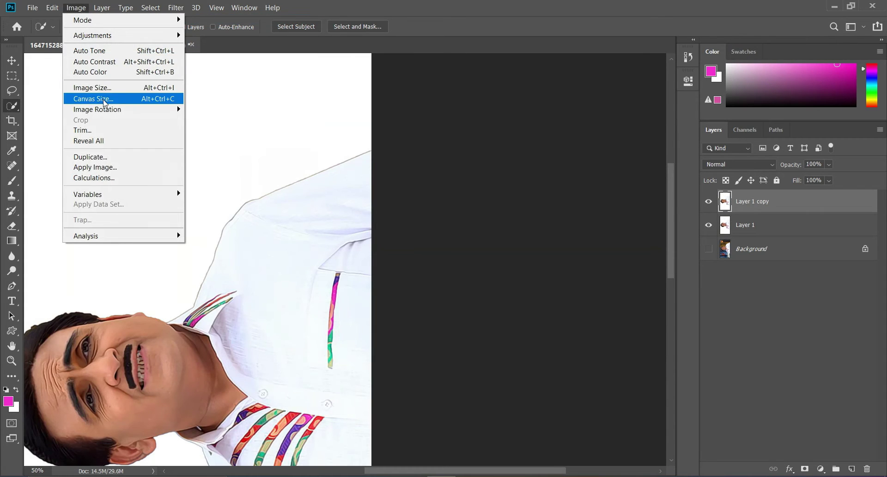
pyautogui.moveTo(112, 113)
pyautogui.click(210, 119)
pyautogui.click(176, 7)
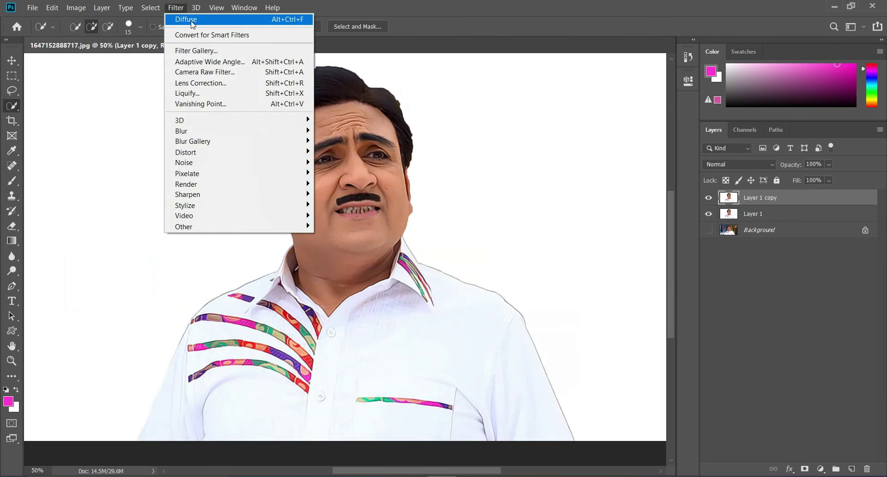
pyautogui.click(190, 17)
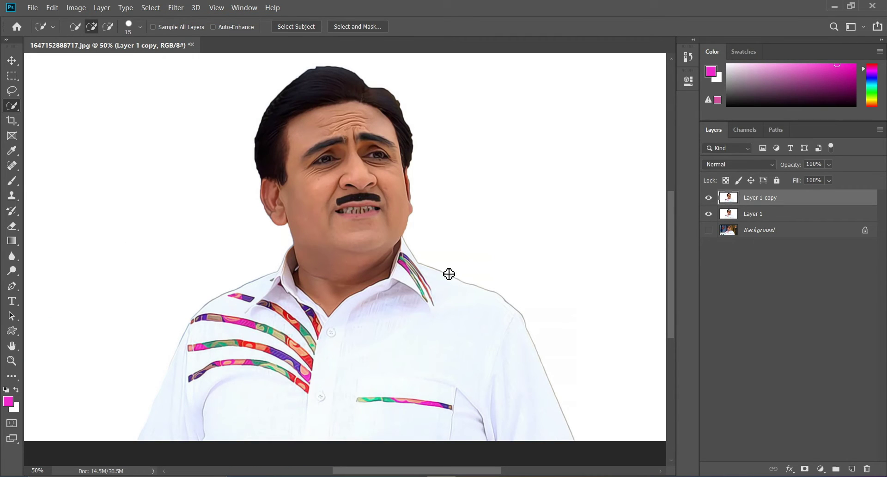
# Step: Sharpen the duplicate layer with Smart Sharpen at amount 240%, radius 3.0 px, reduce noise 30%, removing Gaussian Blur
pyautogui.click(175, 8)
pyautogui.moveTo(211, 197)
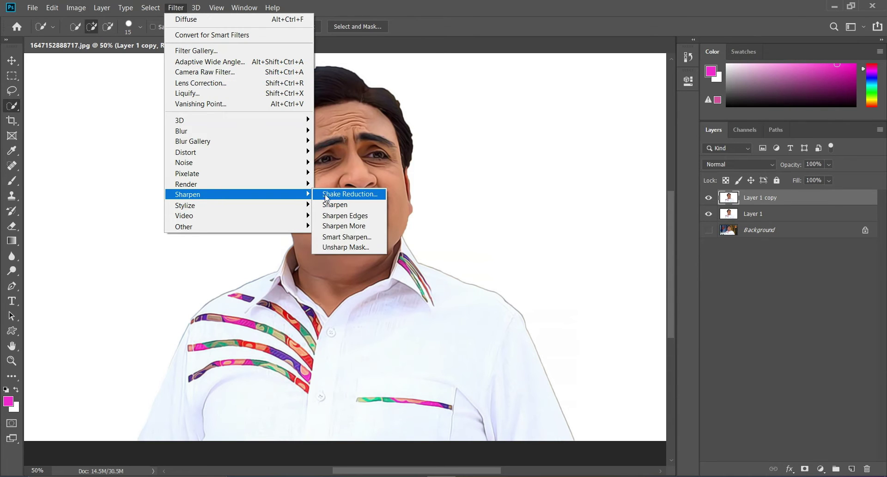
pyautogui.click(336, 236)
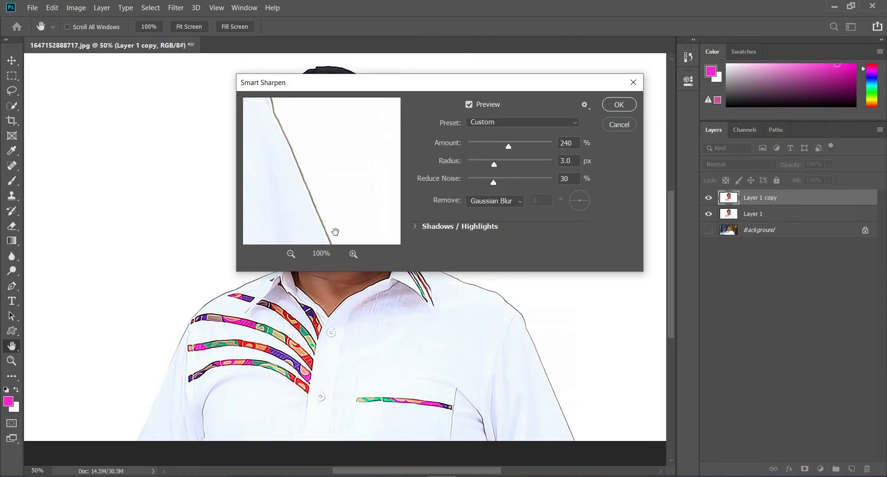
pyautogui.press('Tab')
pyautogui.press('Tab')
pyautogui.press('Tab')
pyautogui.click(615, 106)
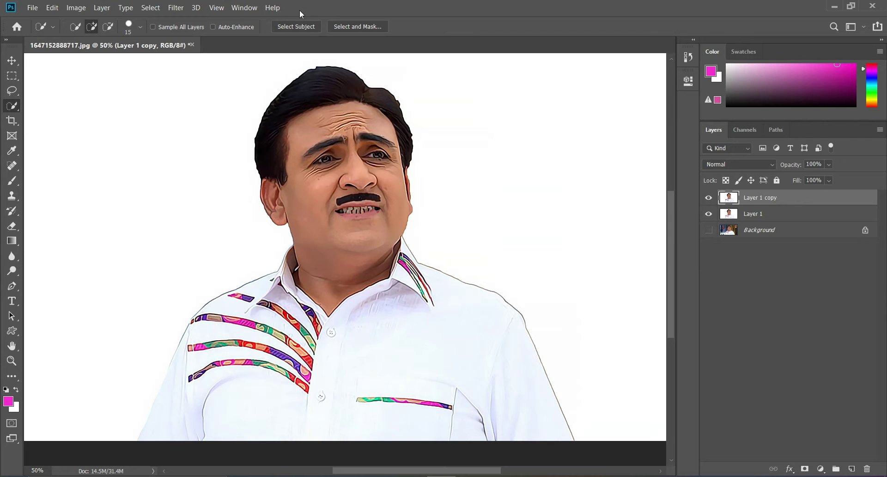
# Step: Apply the Diffuse filter in Anisotropic mode to the upright, newly sharpened duplicate layer
pyautogui.click(176, 8)
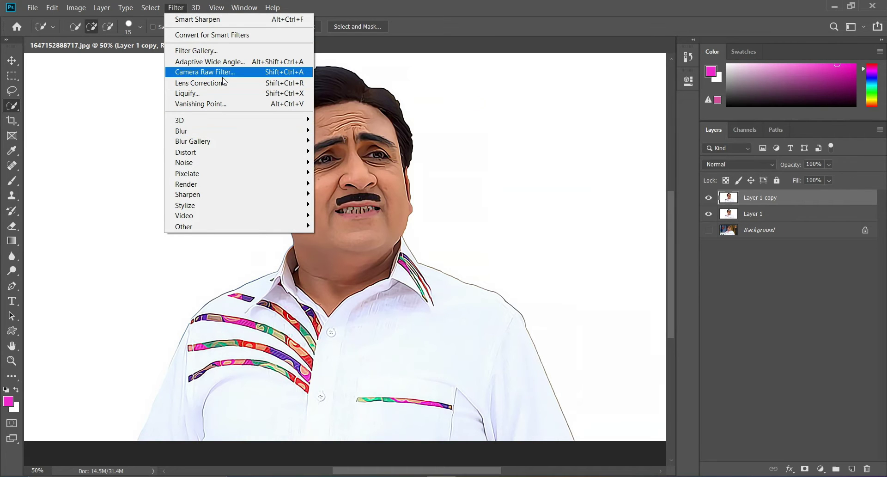
pyautogui.click(330, 205)
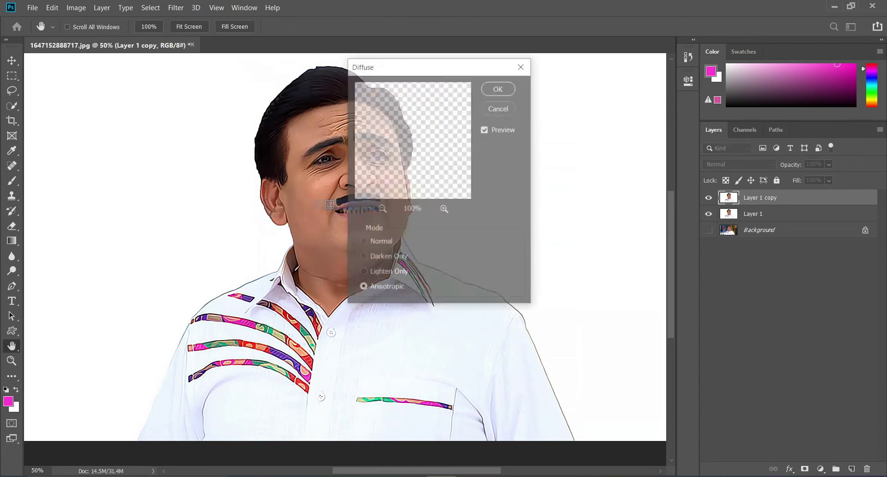
pyautogui.click(509, 89)
# Step: Rotate the upright image 90° clockwise and repeat the Diffuse filter on the duplicate layer
pyautogui.click(85, 8)
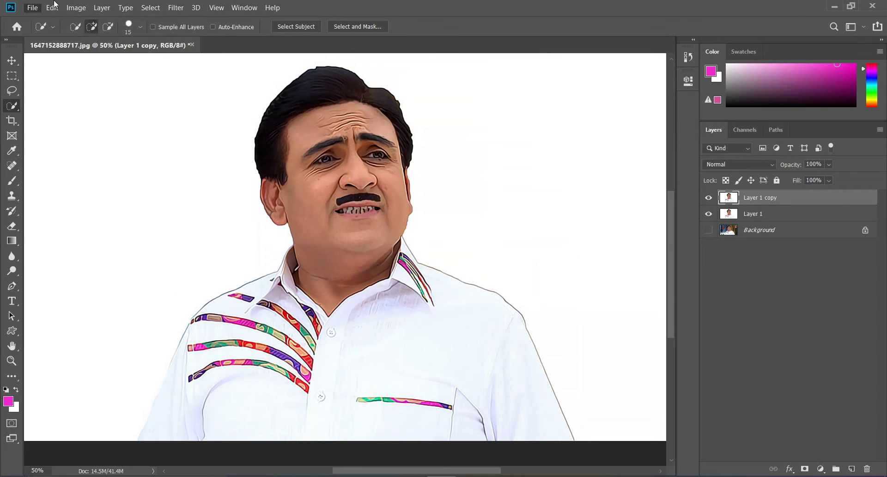
pyautogui.click(76, 7)
pyautogui.moveTo(172, 110)
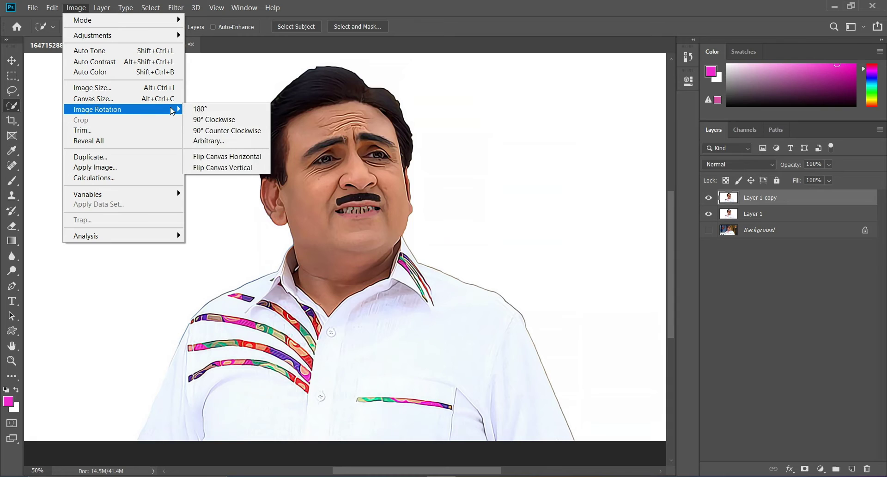
pyautogui.click(214, 119)
pyautogui.click(176, 8)
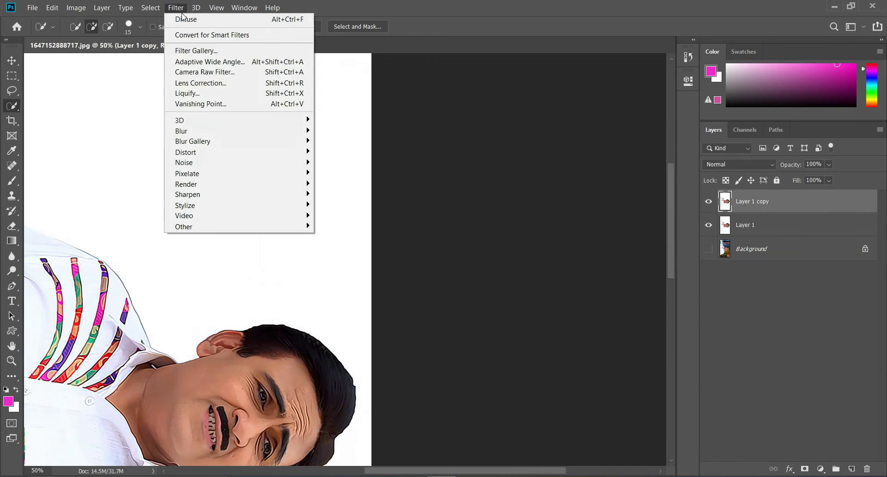
pyautogui.click(185, 20)
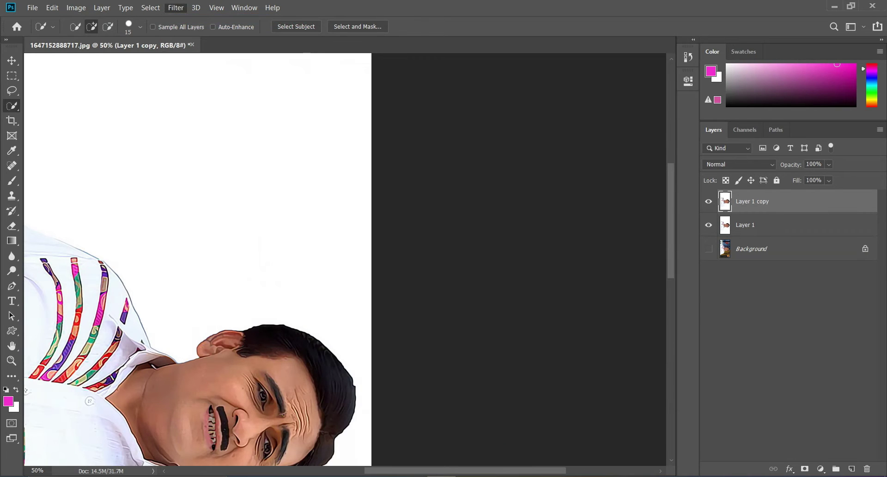
# Step: Turn the sideways image another 90° clockwise until the man is upside down and reapply the Diffuse filter
pyautogui.click(74, 9)
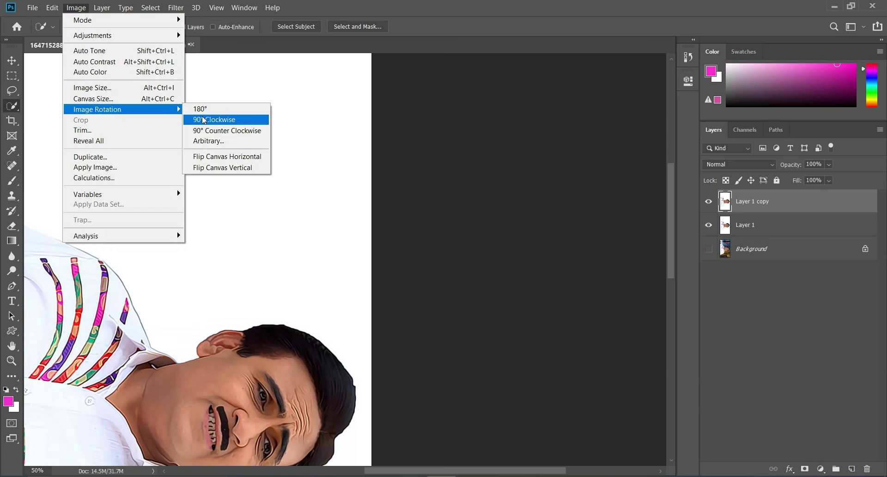
pyautogui.click(214, 119)
pyautogui.click(175, 8)
pyautogui.click(186, 19)
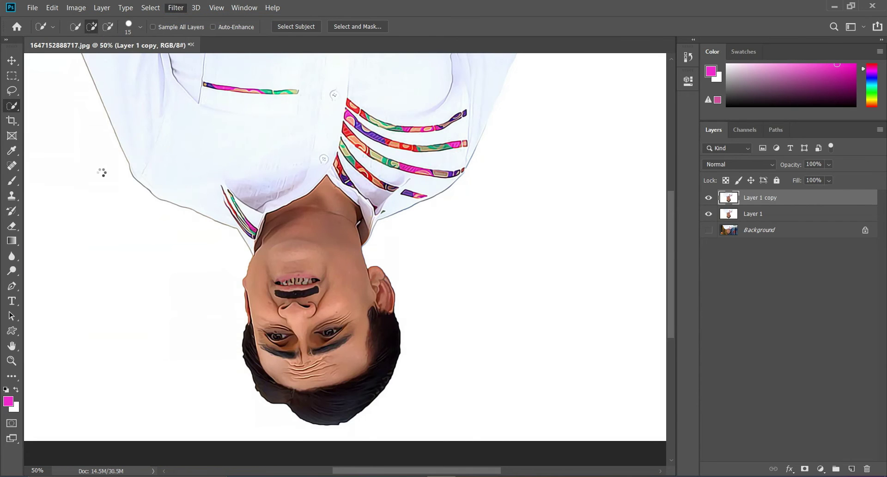
# Step: Rotate the upside-down image 90° clockwise and apply the Diffuse filter again
pyautogui.click(75, 8)
pyautogui.moveTo(121, 107)
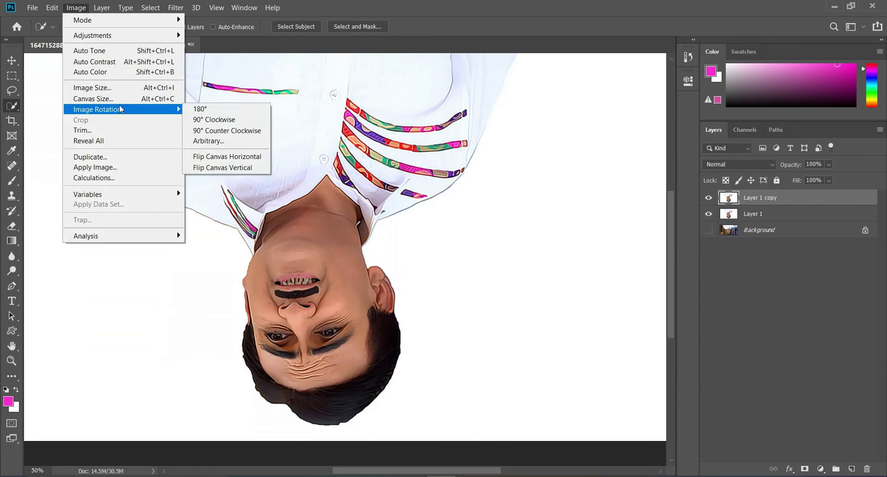
pyautogui.click(213, 120)
pyautogui.click(175, 8)
pyautogui.click(181, 18)
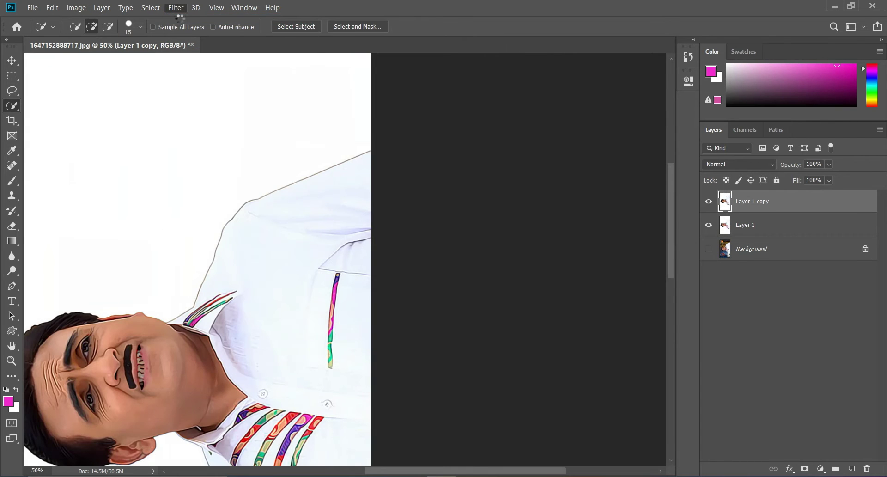
# Step: Rotate the image 90° clockwise back to upright and run the Diffuse filter once more
pyautogui.click(76, 8)
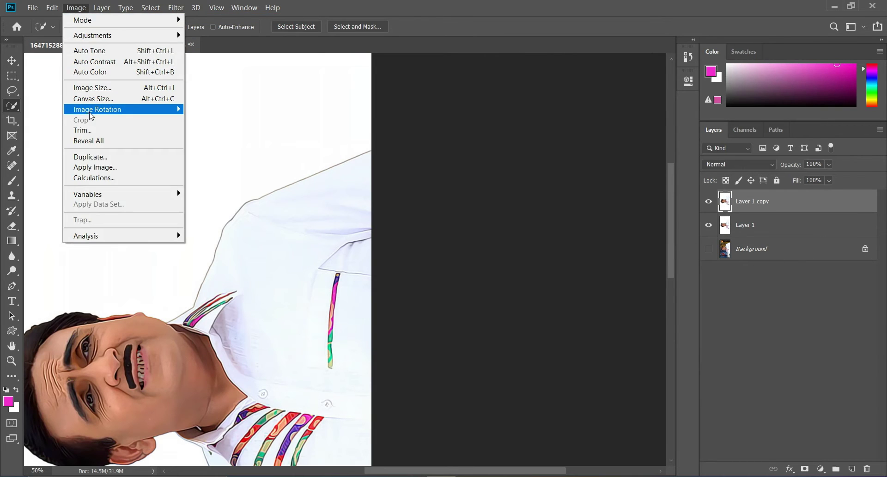
pyautogui.moveTo(121, 107)
pyautogui.click(213, 119)
pyautogui.click(175, 8)
pyautogui.click(181, 18)
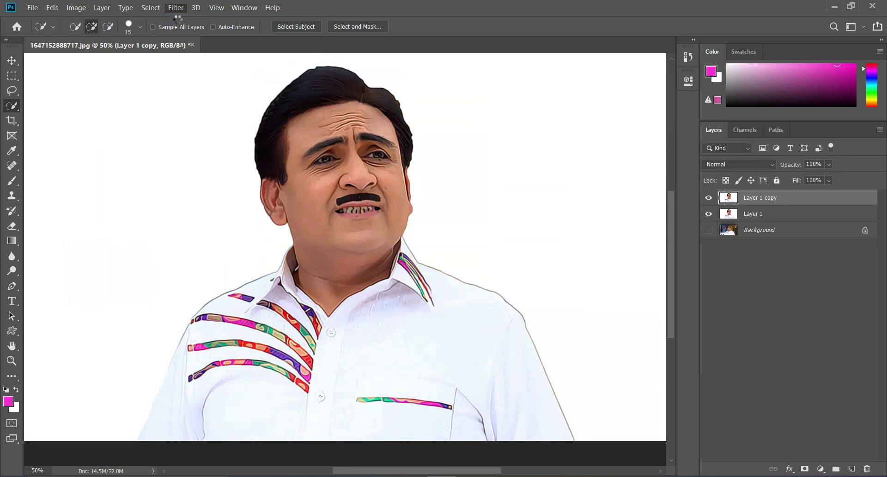
# Step: Apply Smart Sharpen again to the diffused duplicate layer with amount 240%, radius 3.0 px and reduce noise 30%
pyautogui.click(176, 8)
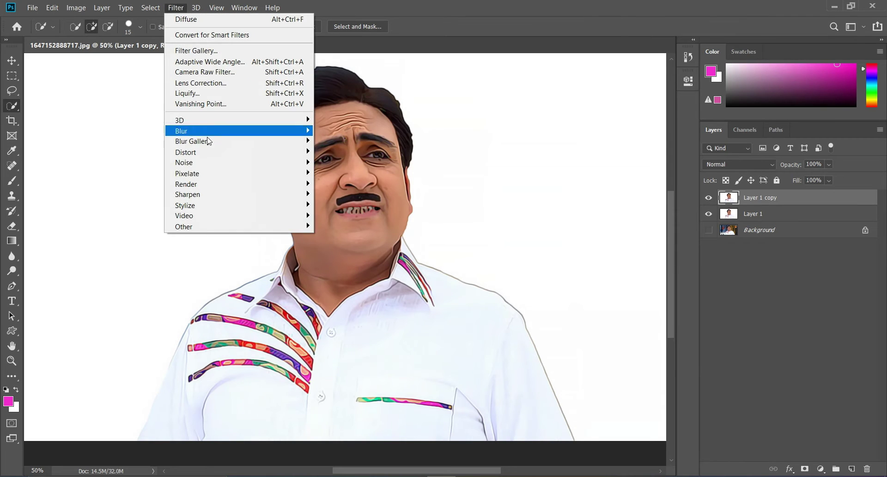
pyautogui.moveTo(259, 194)
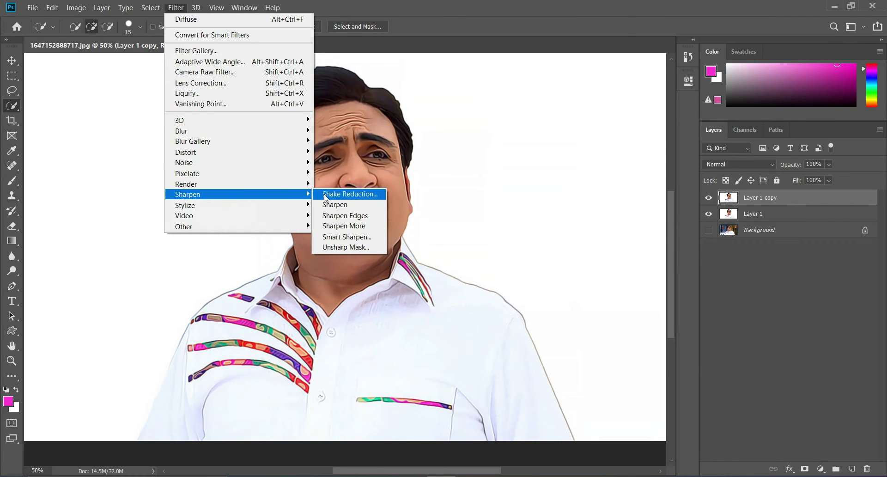
pyautogui.click(335, 236)
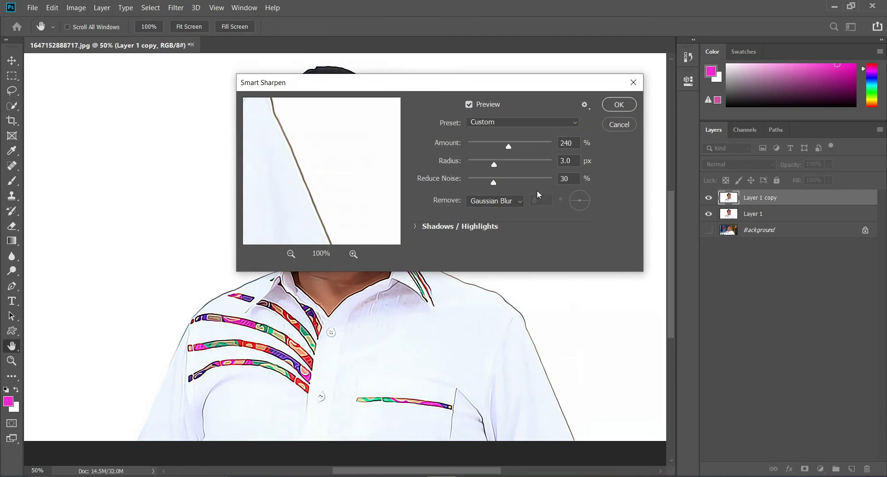
pyautogui.click(619, 104)
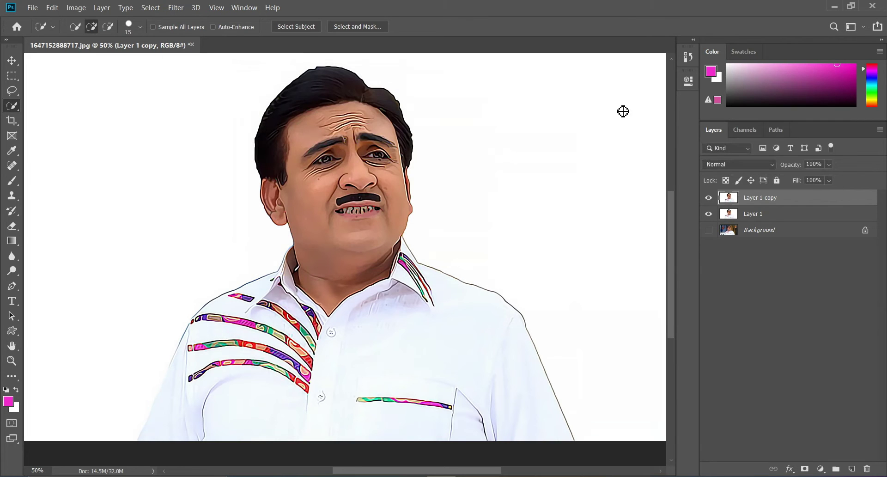
# Step: Delete Layer 1 and convert Layer 1 copy to a smart object
pyautogui.click(773, 214)
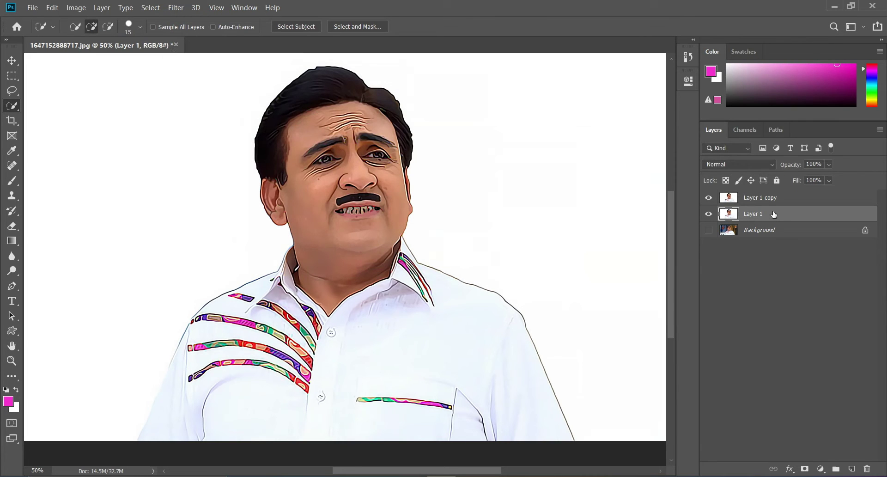
pyautogui.moveTo(805, 214); pyautogui.dragTo(867, 469)
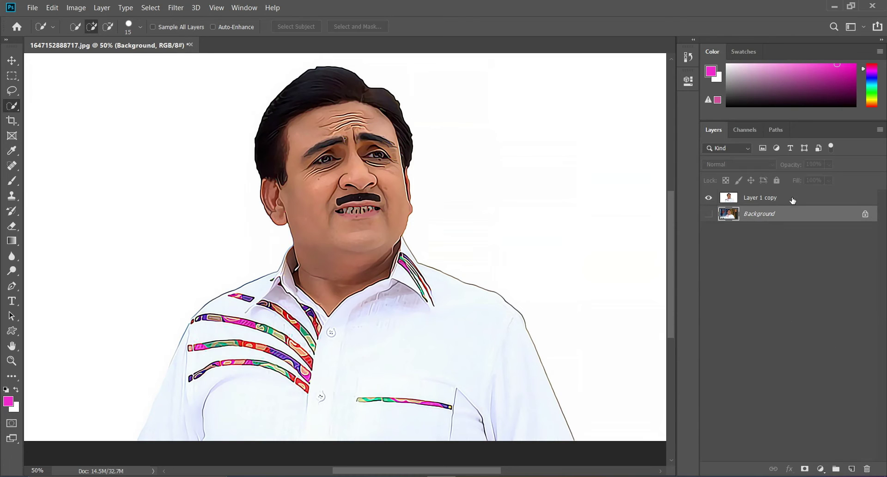
pyautogui.click(793, 200)
pyautogui.rightClick(790, 200)
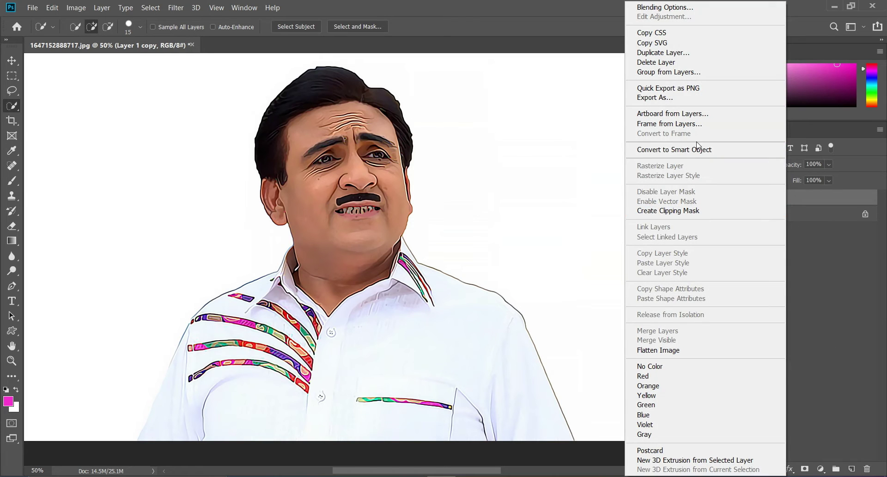
pyautogui.click(697, 149)
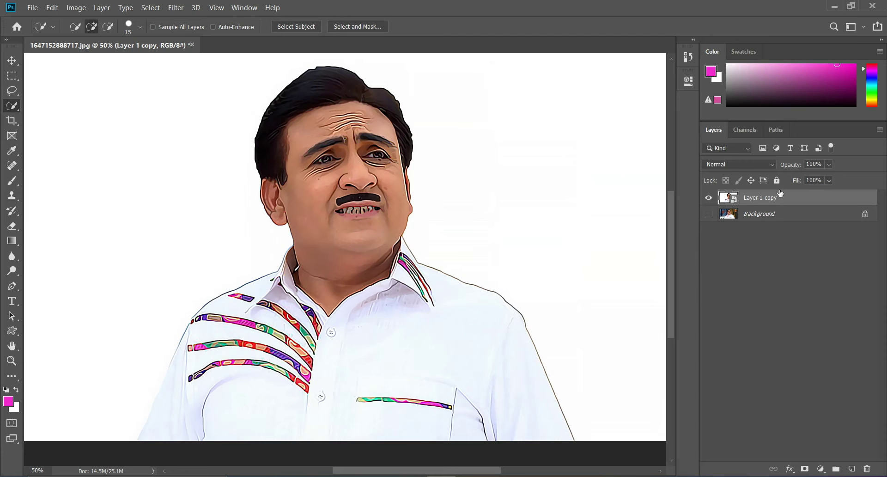
# Step: Duplicate the smart object layer twice, keeping all three portrait layers visible
pyautogui.hotkey('ctrl', 'j')
pyautogui.hotkey('ctrl', 'j')
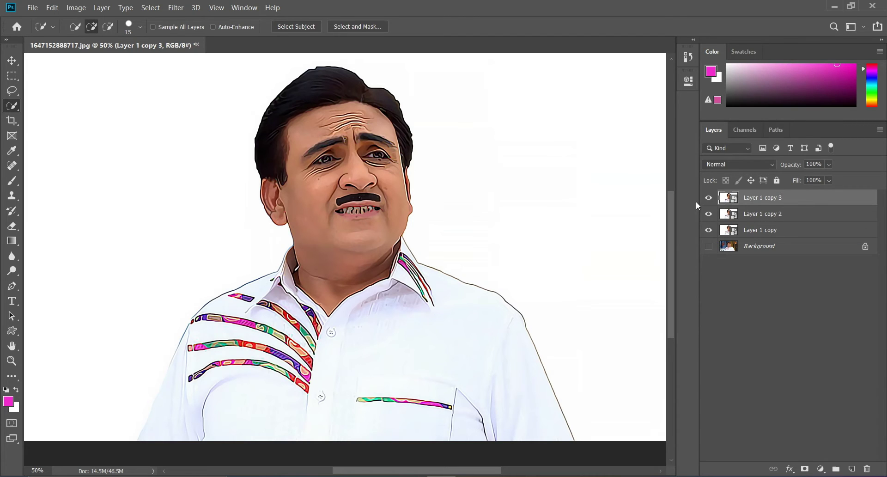
pyautogui.click(708, 198)
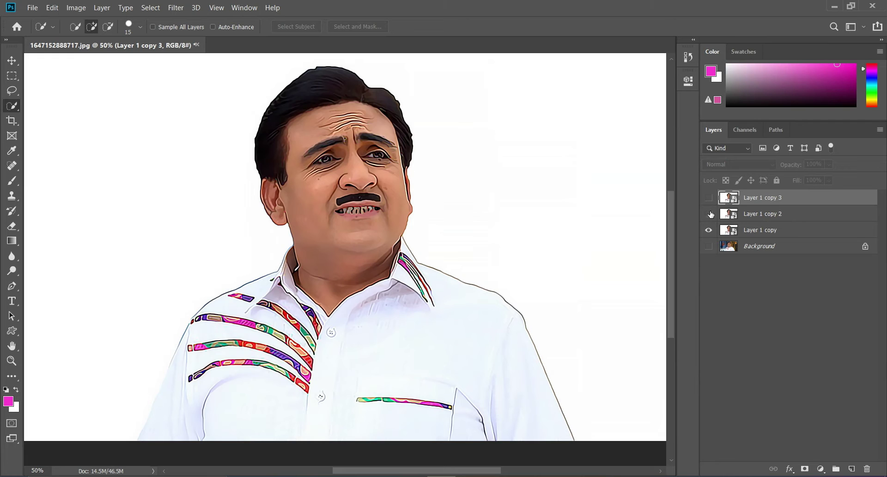
pyautogui.click(708, 198)
# Step: Rename the three smart object layers, from lowest to uppermost, as Hard Detail, Soft Detail and High Pass
pyautogui.doubleClick(757, 229)
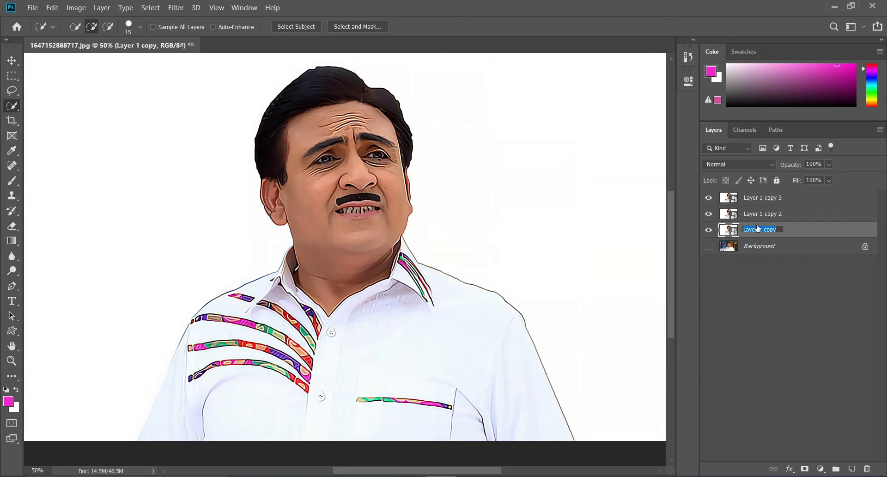
pyautogui.write('Hard Detail')
pyautogui.doubleClick(761, 213)
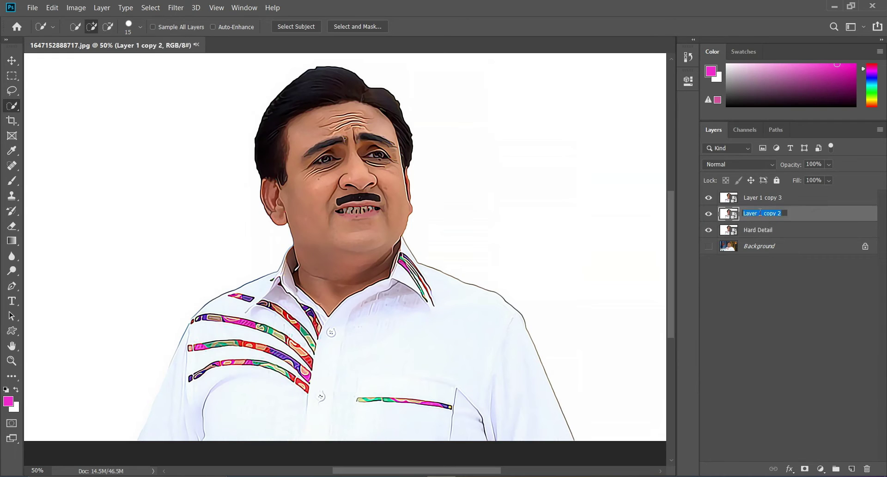
pyautogui.write('Soft Detail')
pyautogui.doubleClick(761, 197)
pyautogui.write('H')
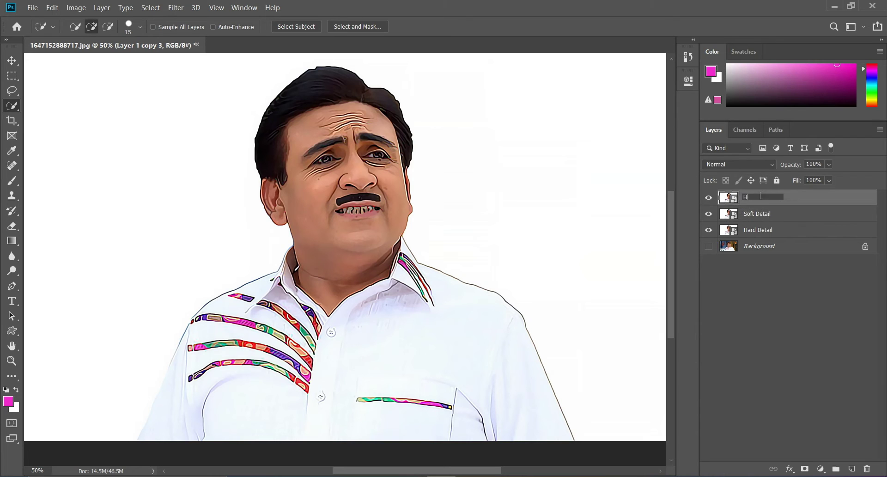
pyautogui.write('igh Pass')
pyautogui.press('Return')
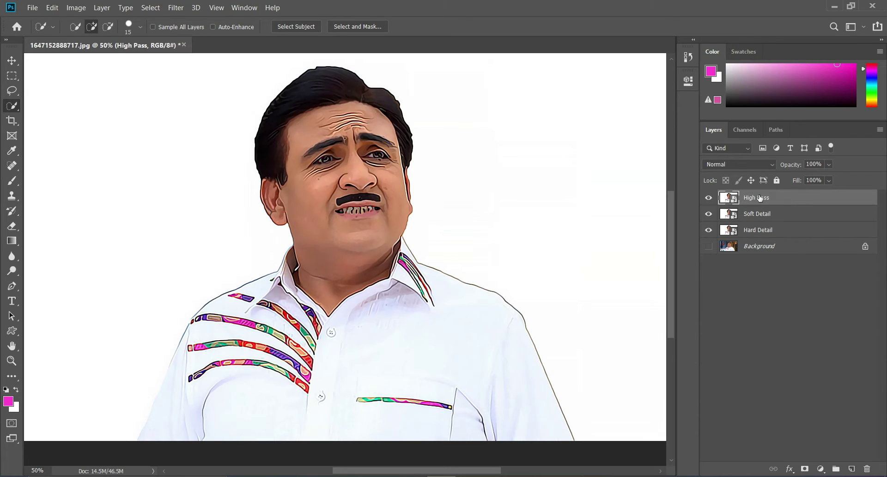
# Step: Hide High Pass and Soft Detail, and apply Cutout to Hard Detail with 8 levels, edge simplicity 5 and edge fidelity 1
pyautogui.click(708, 198)
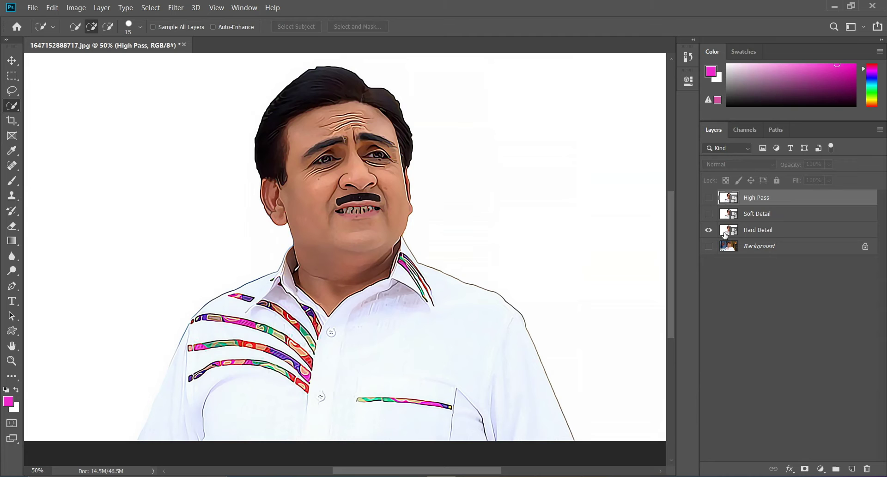
pyautogui.click(757, 230)
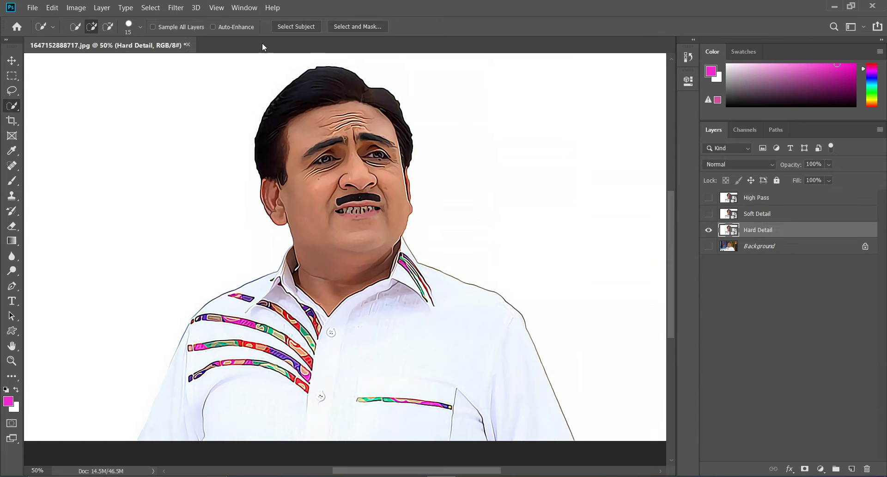
pyautogui.click(176, 7)
pyautogui.click(199, 52)
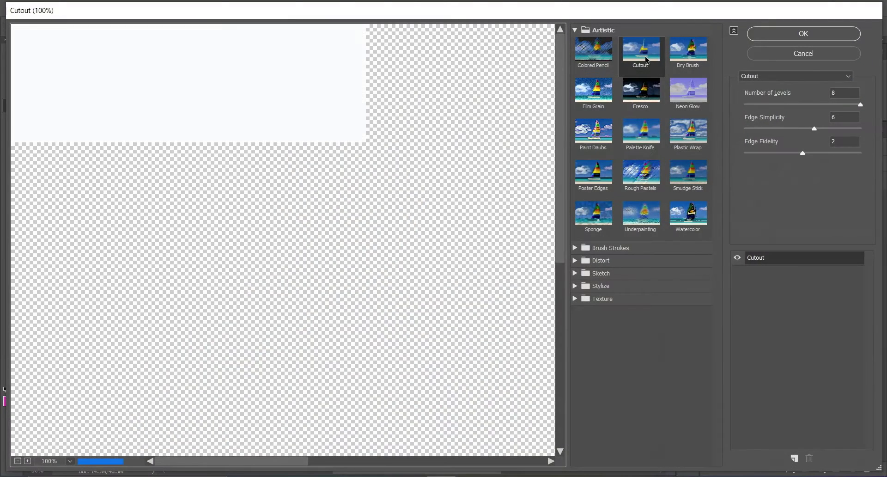
pyautogui.moveTo(200, 193); pyautogui.dragTo(61, 232)
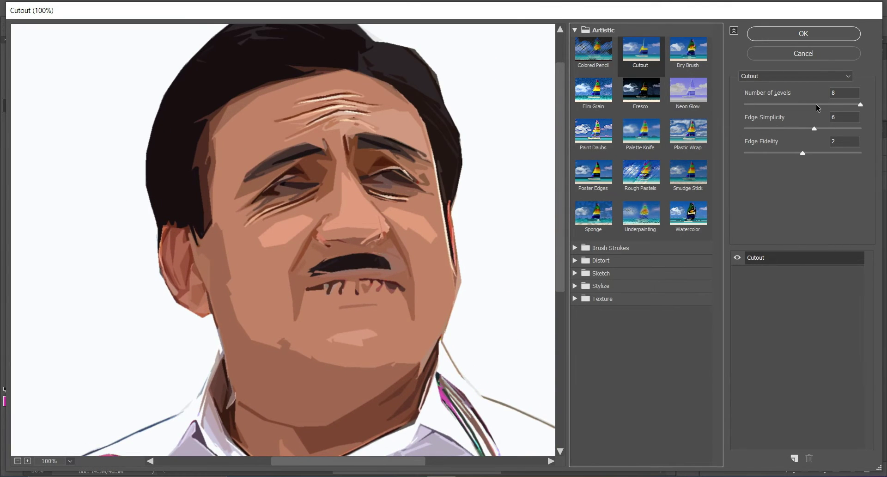
pyautogui.click(837, 117)
pyautogui.write('5')
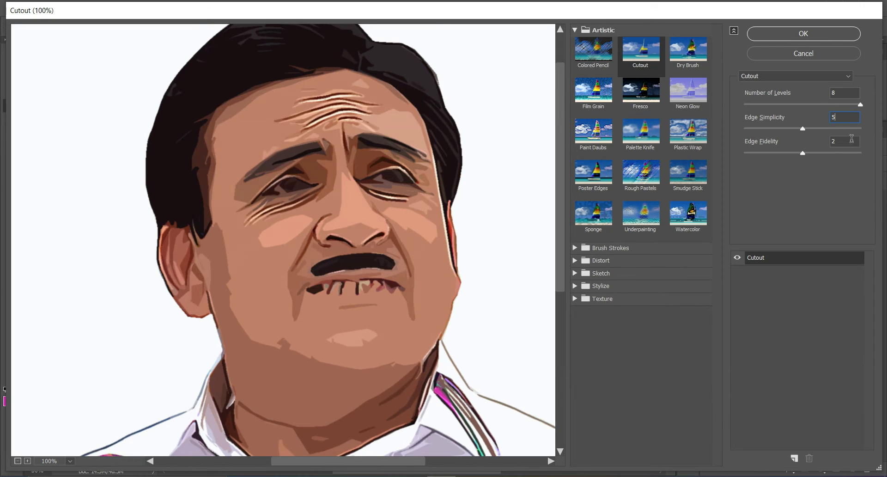
pyautogui.write('1')
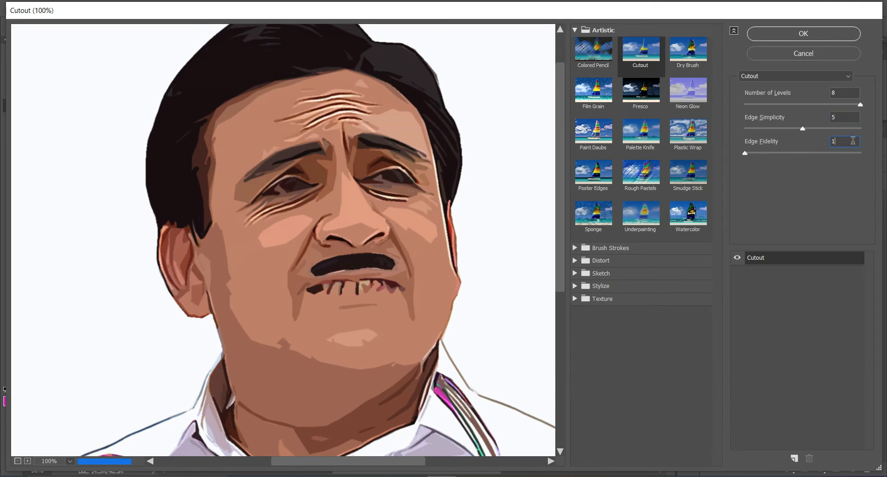
pyautogui.click(819, 38)
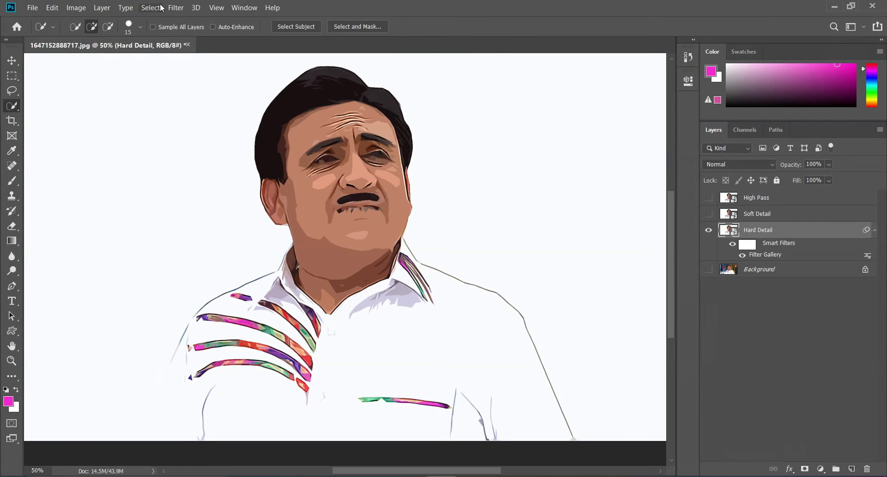
# Step: Apply Unsharp Mask to Hard Detail with amount 15%, radius 2.0 px and threshold 0, and collapse its smart filter list
pyautogui.click(175, 7)
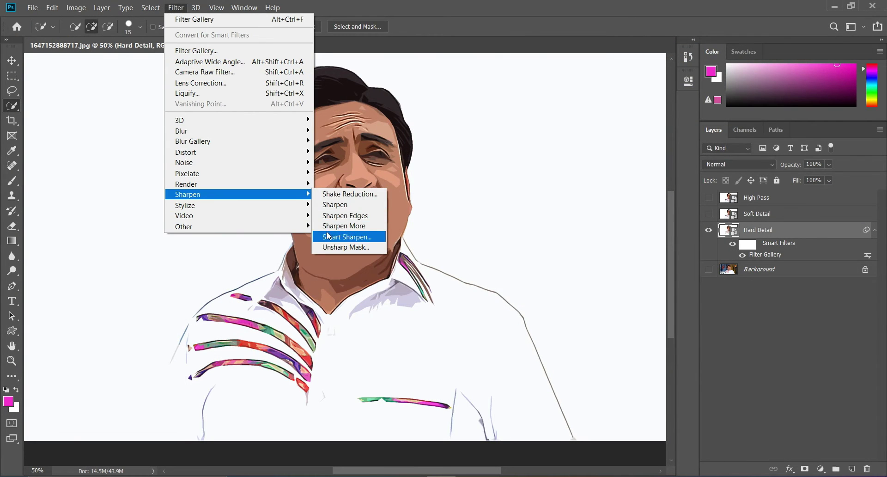
pyautogui.click(346, 246)
pyautogui.write('15')
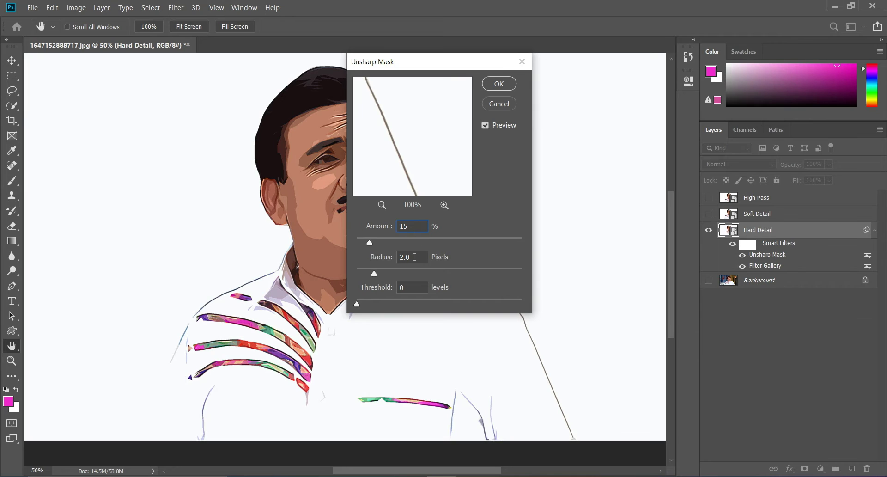
pyautogui.doubleClick(414, 256)
pyautogui.click(413, 287)
pyautogui.moveTo(387, 151); pyautogui.dragTo(487, 150)
pyautogui.click(303, 162)
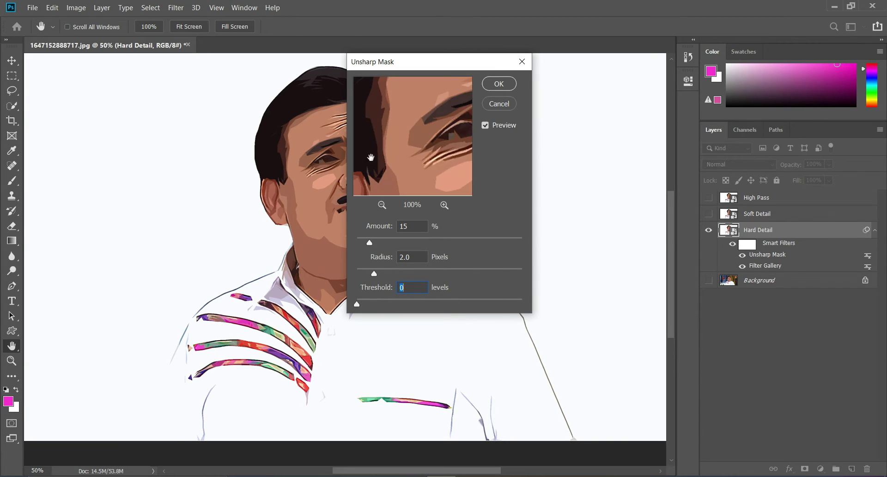
pyautogui.moveTo(397, 135); pyautogui.dragTo(368, 135)
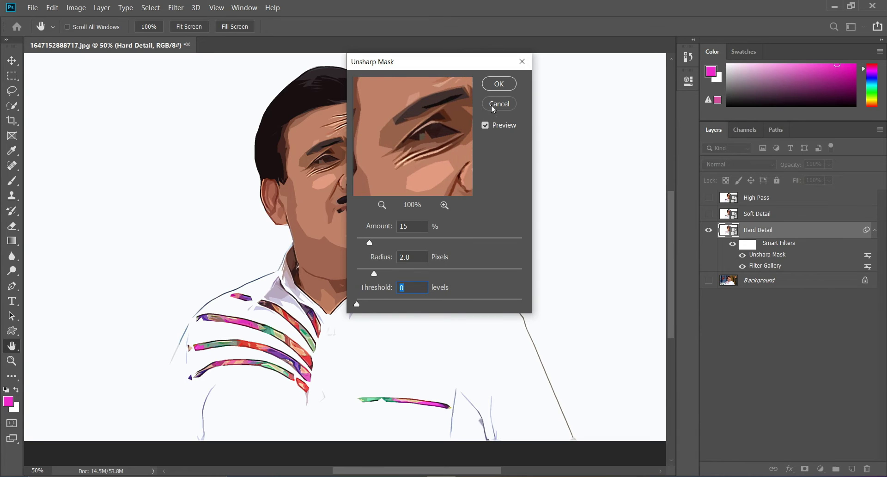
pyautogui.click(498, 90)
pyautogui.press('w')
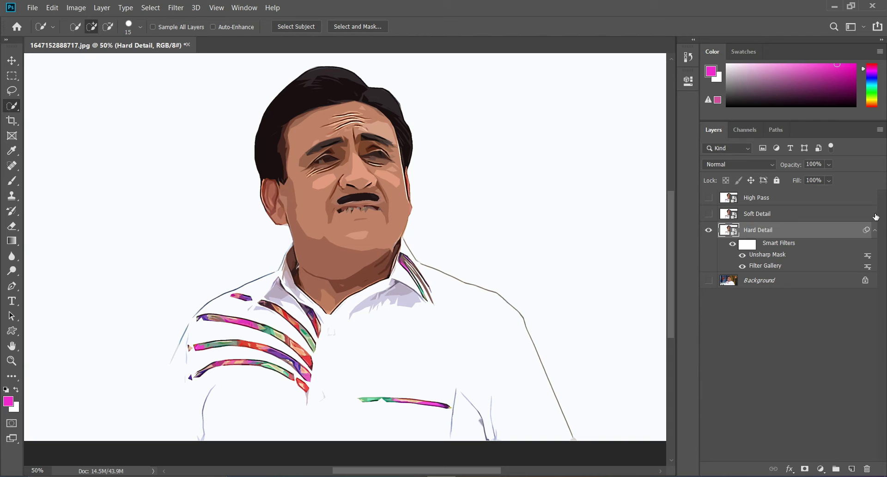
pyautogui.click(875, 230)
# Step: Show the Soft Detail layer and apply Cutout to it with 8 levels, edge simplicity 6 and edge fidelity 1
pyautogui.click(732, 213)
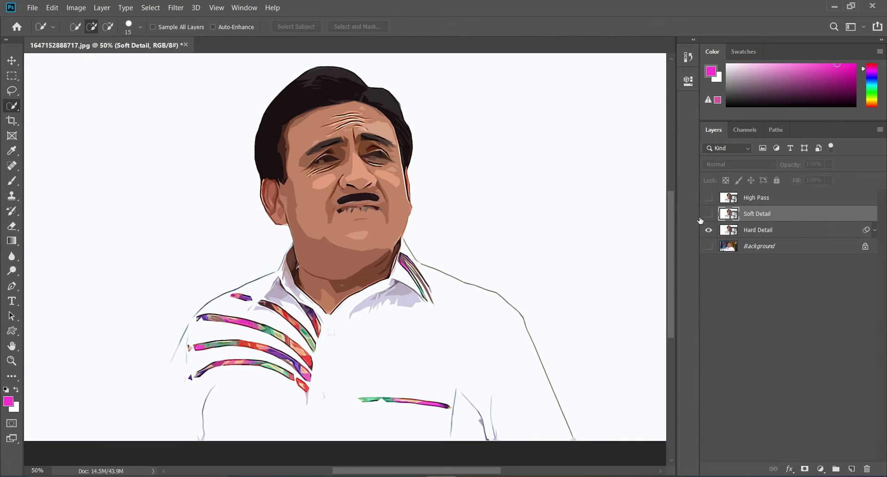
pyautogui.click(708, 214)
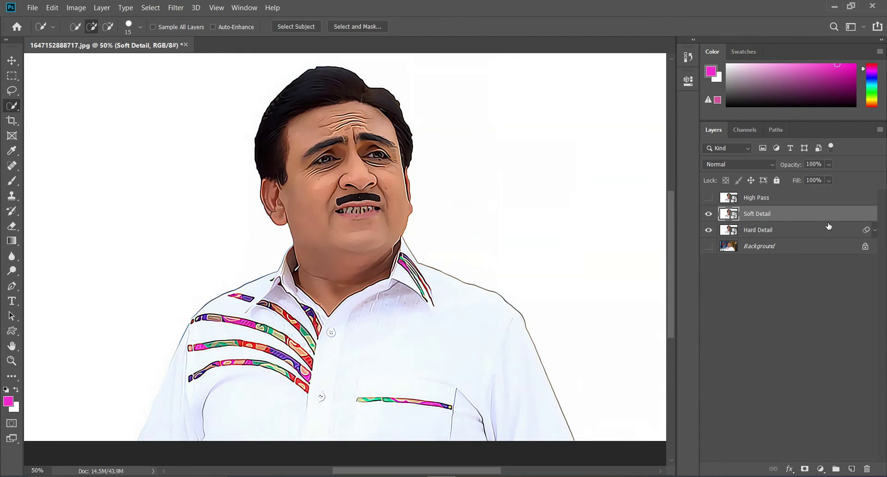
pyautogui.click(175, 8)
pyautogui.click(203, 51)
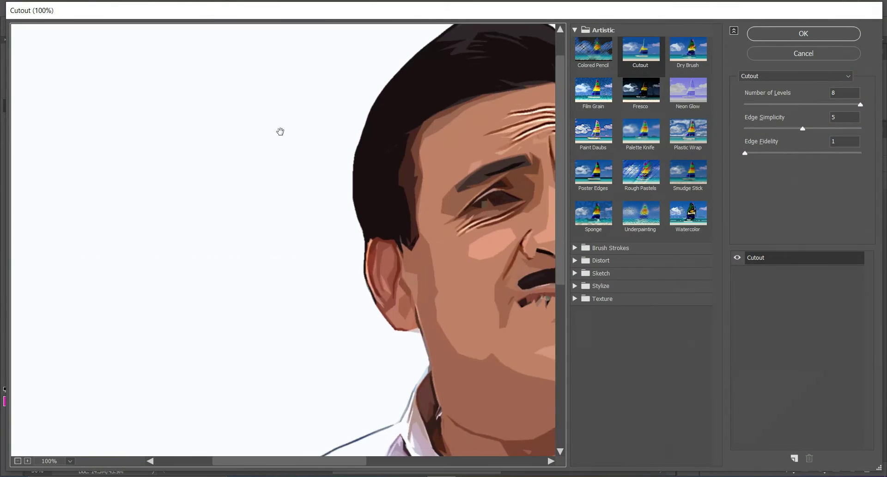
pyautogui.moveTo(436, 157); pyautogui.dragTo(268, 107)
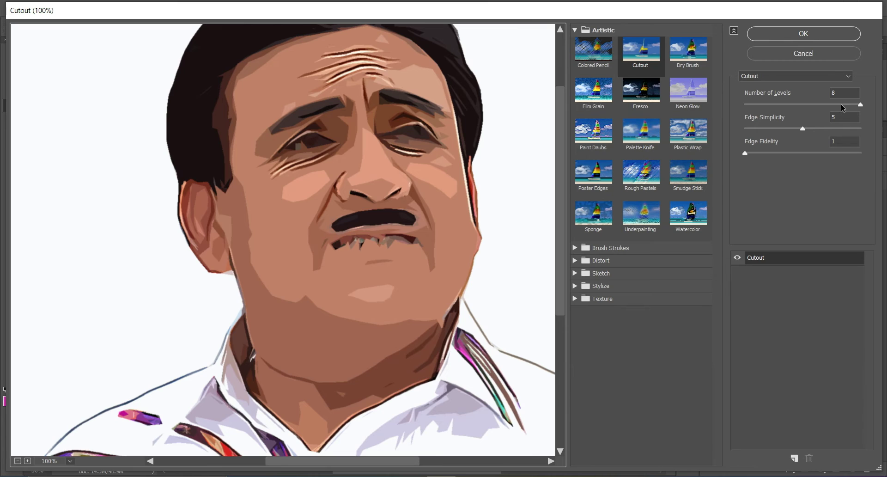
pyautogui.click(815, 129)
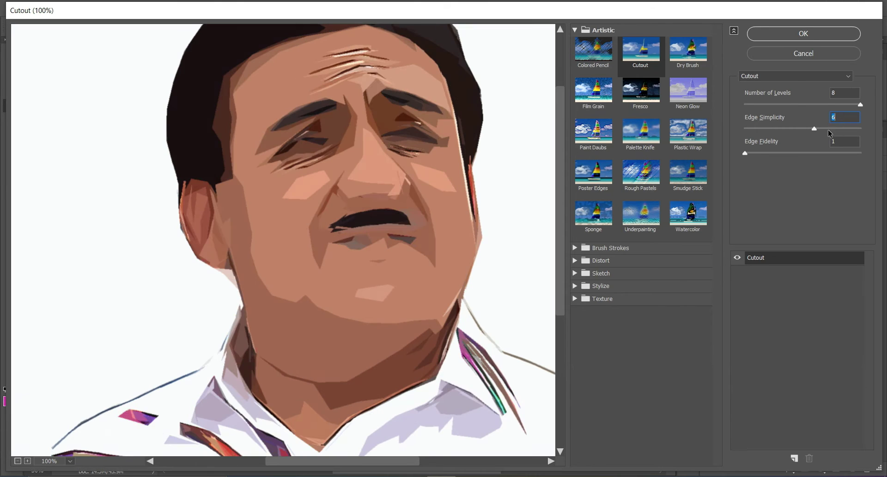
pyautogui.moveTo(320, 177); pyautogui.dragTo(280, 189)
pyautogui.click(840, 115)
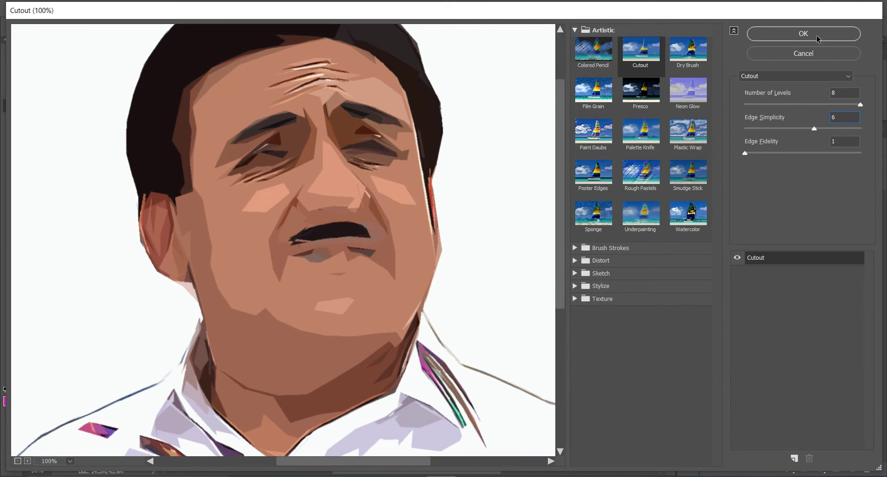
pyautogui.click(816, 35)
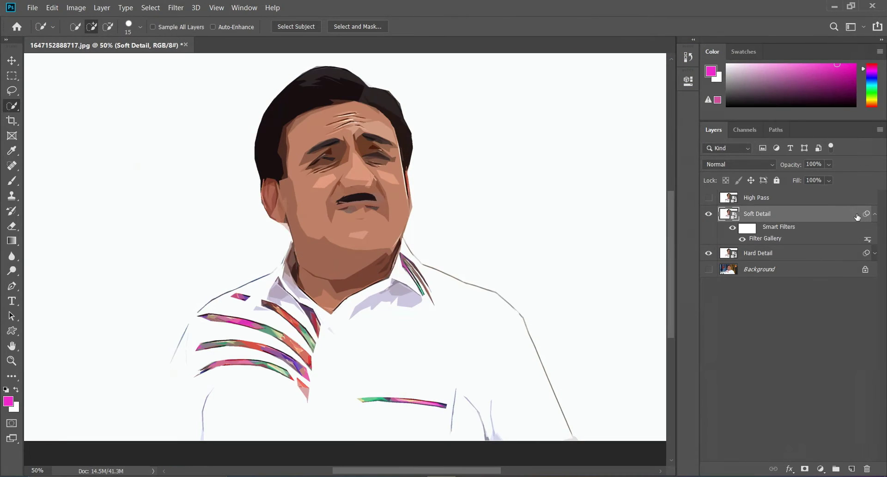
# Step: Set the blending opacity of Soft Detail's Cutout smart filter to 35% in Normal mode
pyautogui.doubleClick(866, 238)
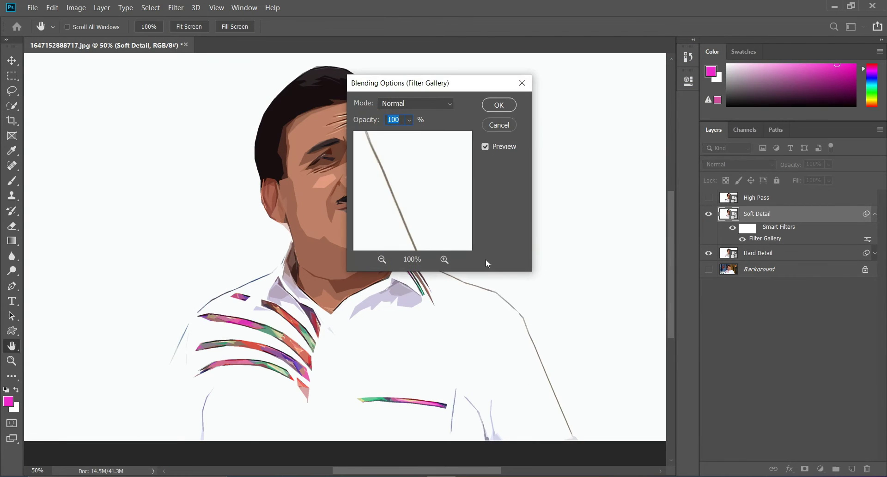
pyautogui.write('35')
pyautogui.click(319, 189)
pyautogui.moveTo(414, 163); pyautogui.dragTo(452, 188)
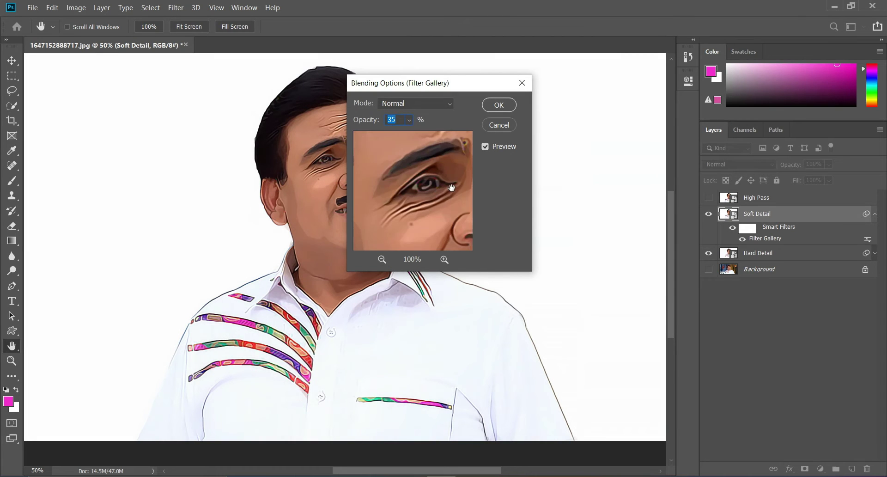
pyautogui.click(503, 107)
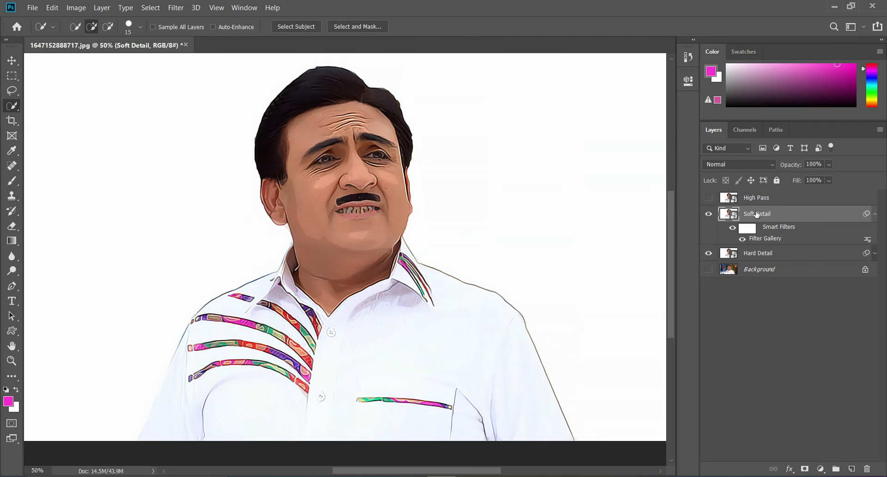
# Step: Add a second Cutout filter to Soft Detail with 8 levels, edge simplicity 6 and edge fidelity 2
pyautogui.click(176, 8)
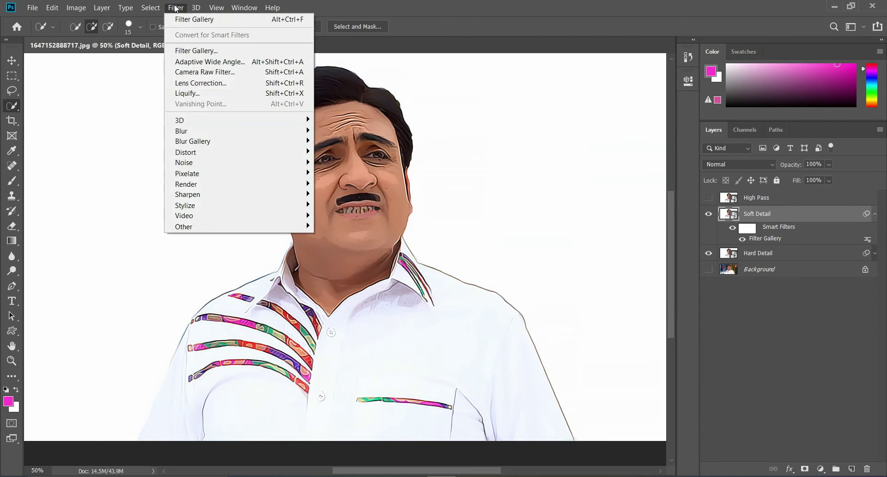
pyautogui.click(209, 51)
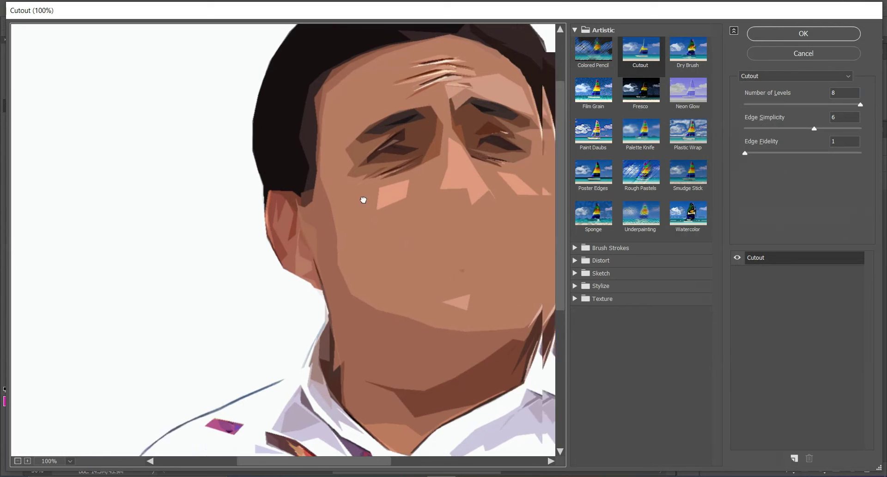
pyautogui.moveTo(363, 200); pyautogui.dragTo(312, 198)
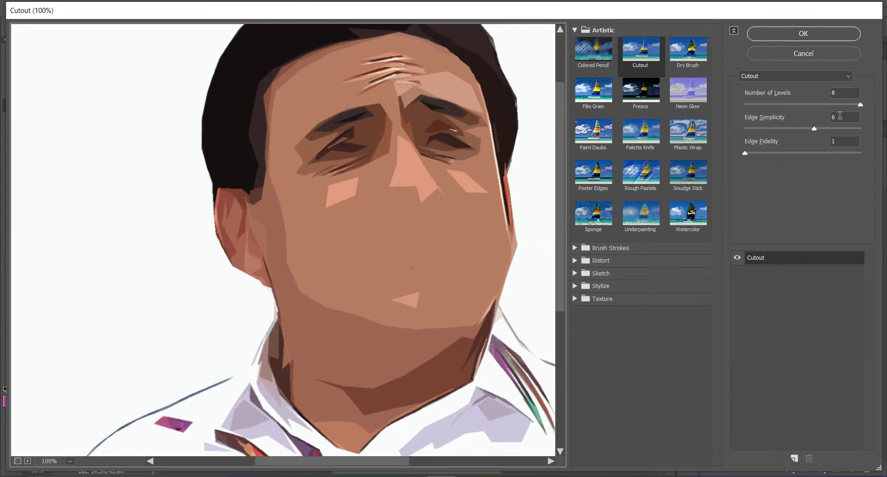
pyautogui.doubleClick(841, 141)
pyautogui.write('2')
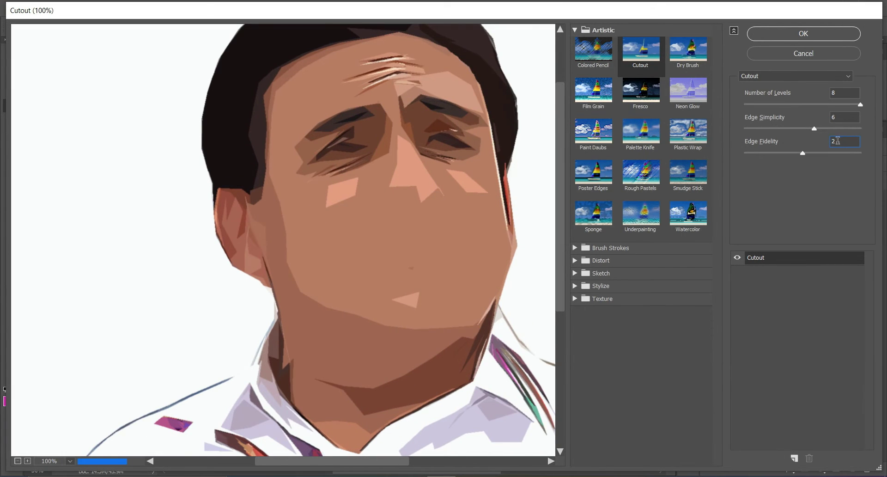
pyautogui.click(804, 35)
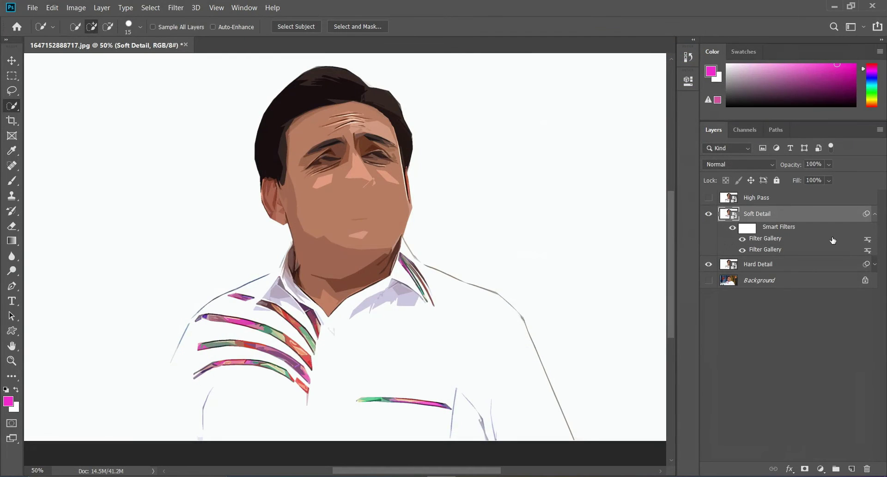
# Step: Set the blending opacity of Soft Detail's second, uppermost Cutout filter to 35% in Normal mode
pyautogui.doubleClick(866, 237)
pyautogui.write('35')
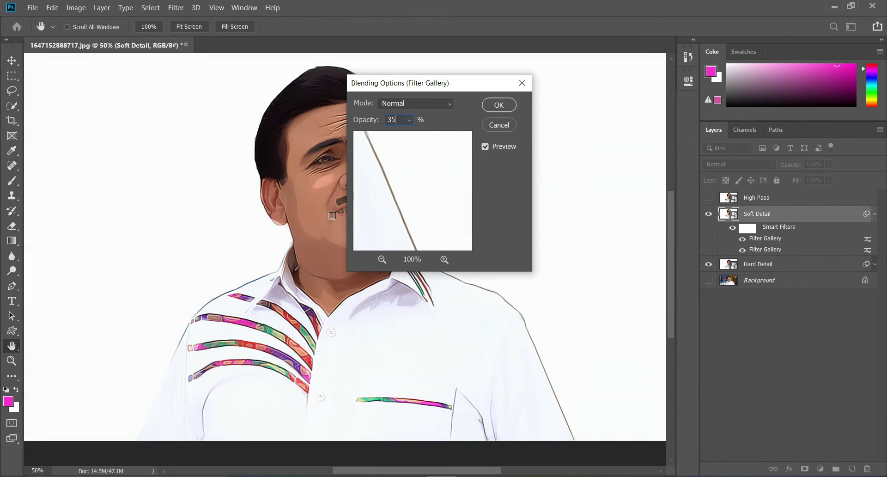
pyautogui.click(329, 184)
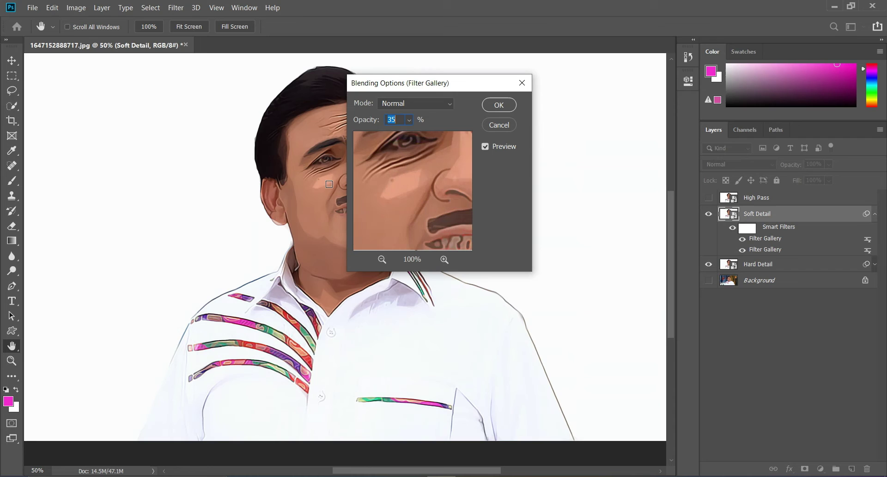
pyautogui.click(308, 171)
pyautogui.moveTo(445, 178); pyautogui.dragTo(377, 153)
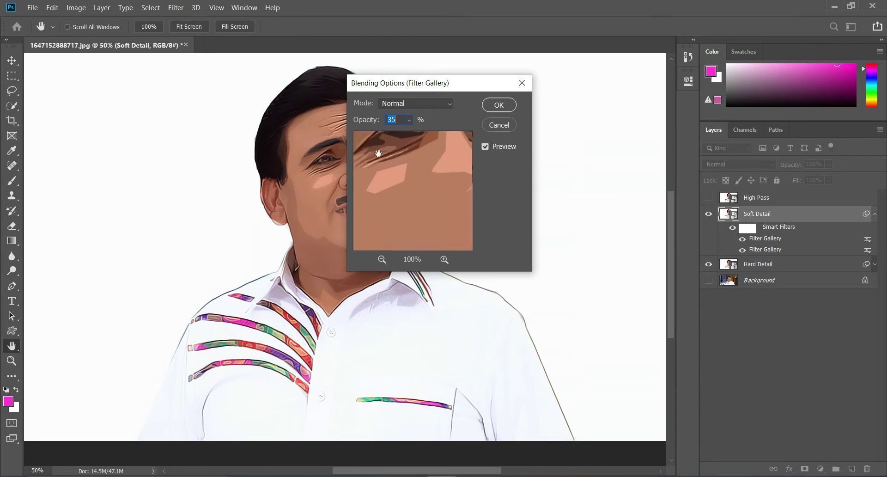
pyautogui.moveTo(442, 217); pyautogui.dragTo(412, 172)
pyautogui.click(498, 105)
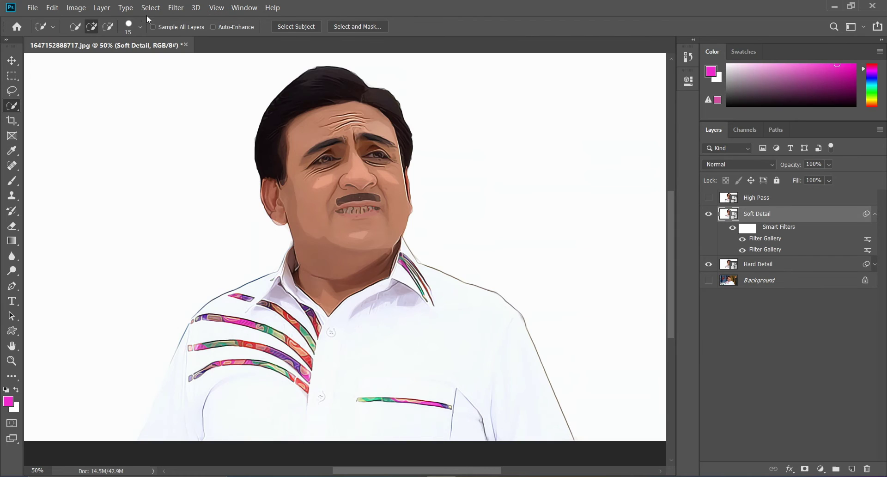
# Step: Apply Unsharp Mask to the Soft Detail layer with amount 250%, radius 2.0 pixels and threshold 0
pyautogui.click(170, 10)
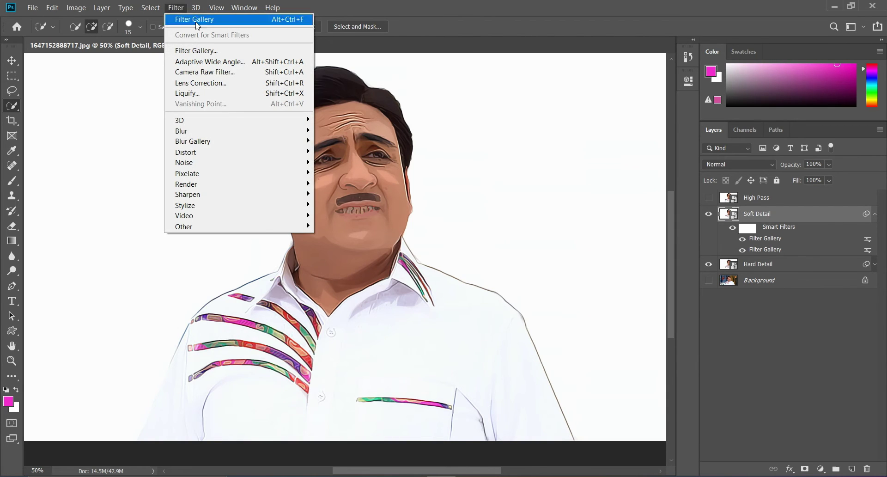
pyautogui.moveTo(268, 194)
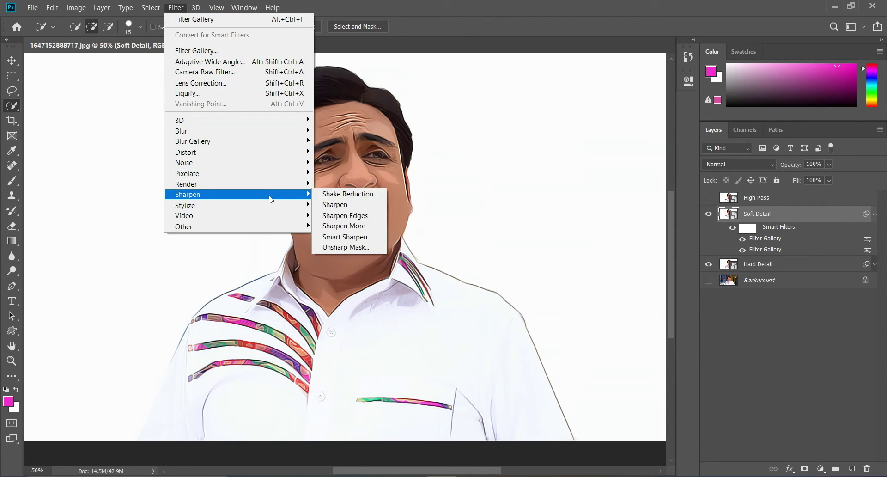
pyautogui.click(352, 248)
pyautogui.write('250')
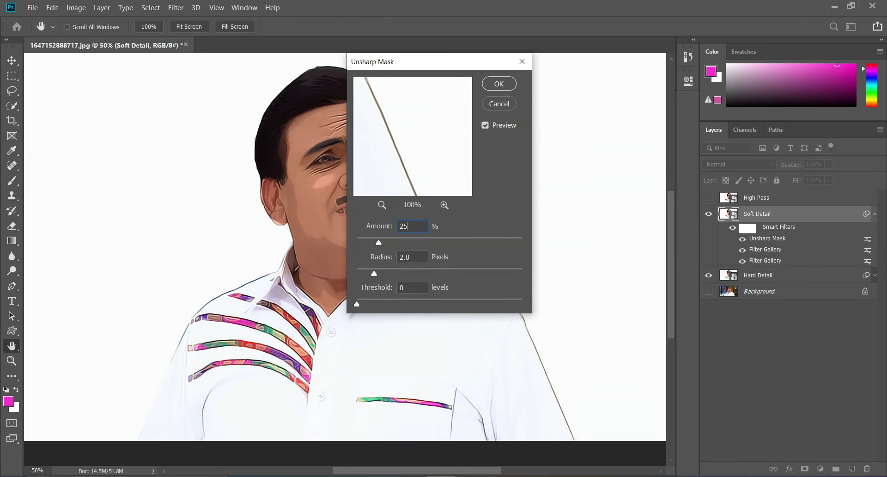
pyautogui.doubleClick(415, 257)
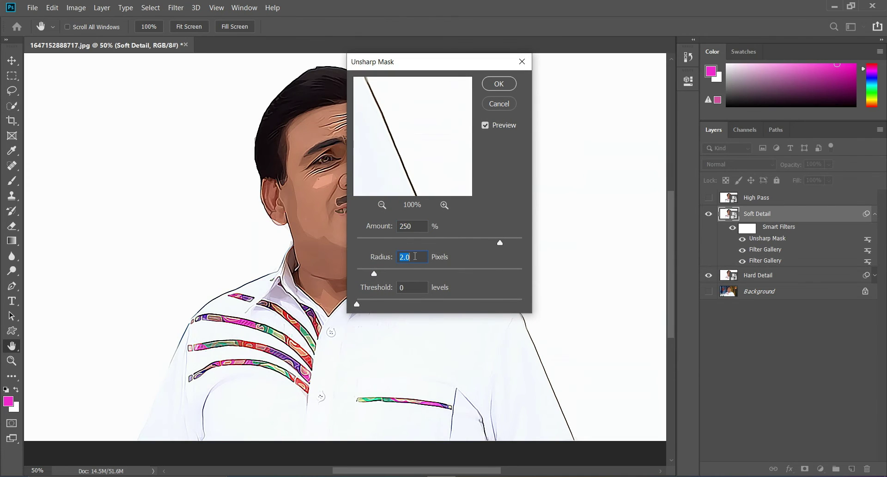
pyautogui.doubleClick(411, 287)
pyautogui.moveTo(407, 158); pyautogui.dragTo(425, 155)
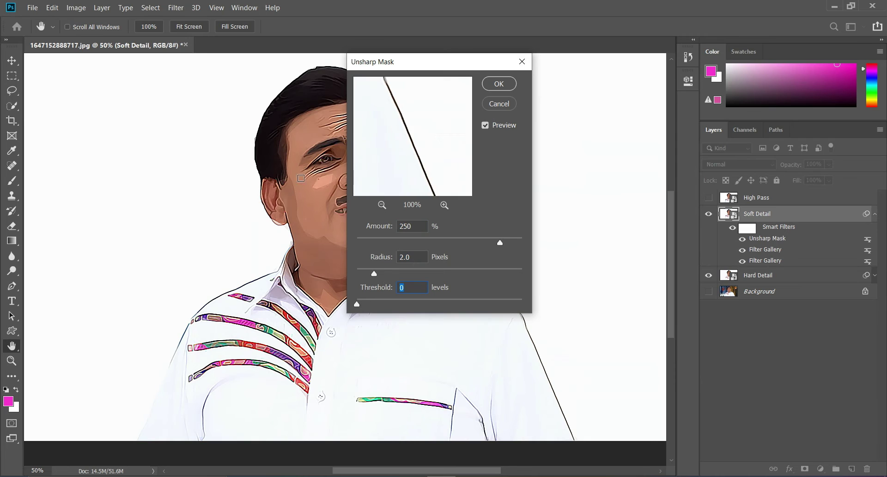
pyautogui.click(305, 176)
pyautogui.click(499, 83)
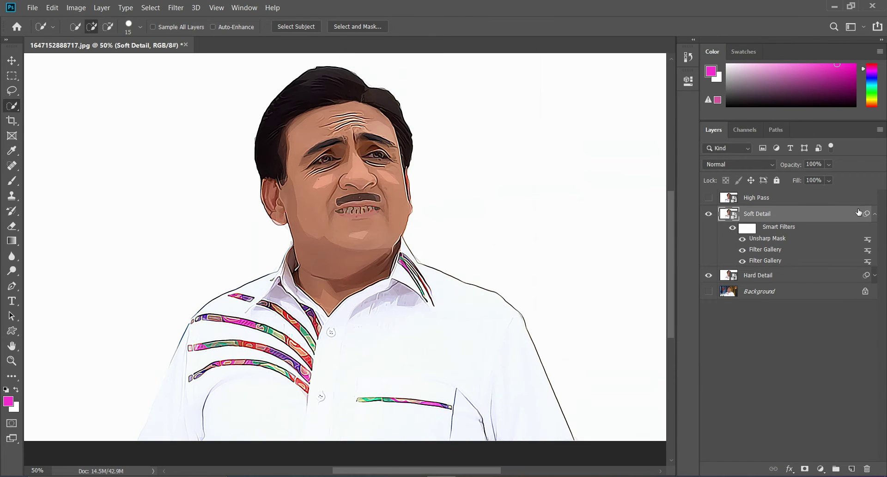
# Step: Collapse Soft Detail's smart filter list and set the layer's opacity to 50%
pyautogui.click(875, 214)
pyautogui.click(831, 202)
pyautogui.click(815, 212)
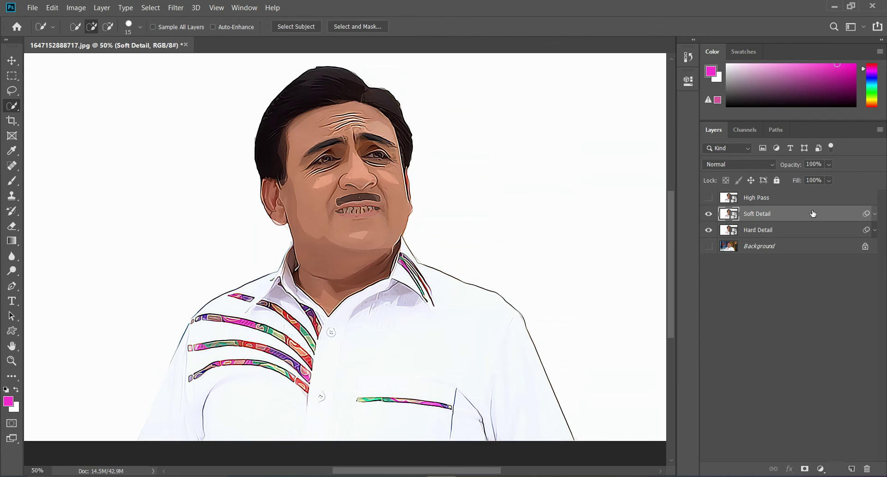
pyautogui.click(829, 164)
pyautogui.click(817, 163)
pyautogui.write('50')
pyautogui.press('Return')
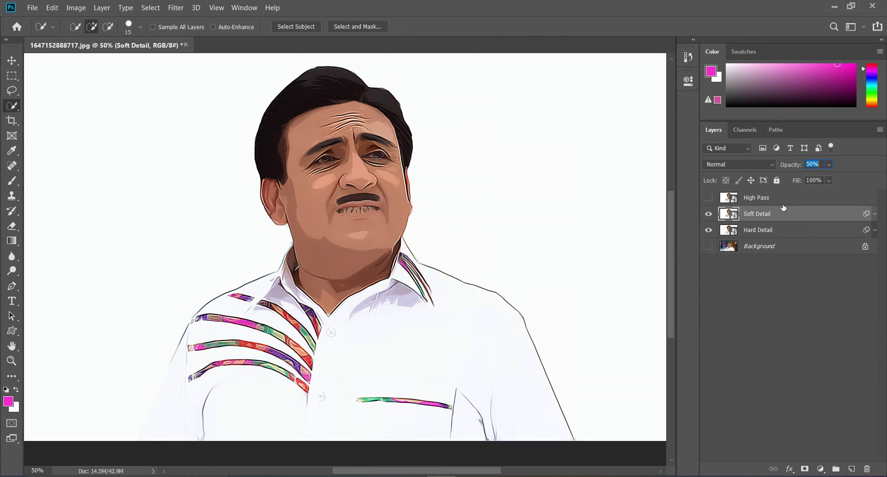
# Step: Show the High Pass layer and apply the High Pass filter to it with a radius of 2.0 pixels
pyautogui.click(763, 197)
pyautogui.click(709, 198)
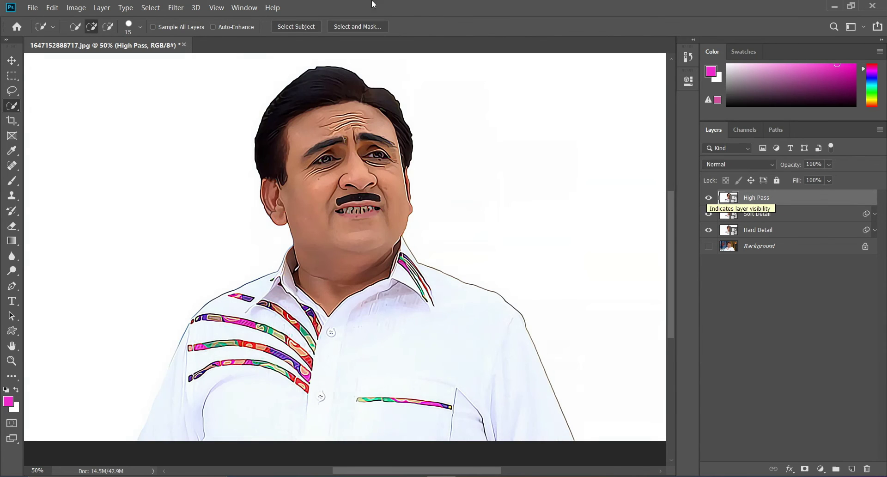
pyautogui.click(176, 7)
pyautogui.moveTo(249, 226)
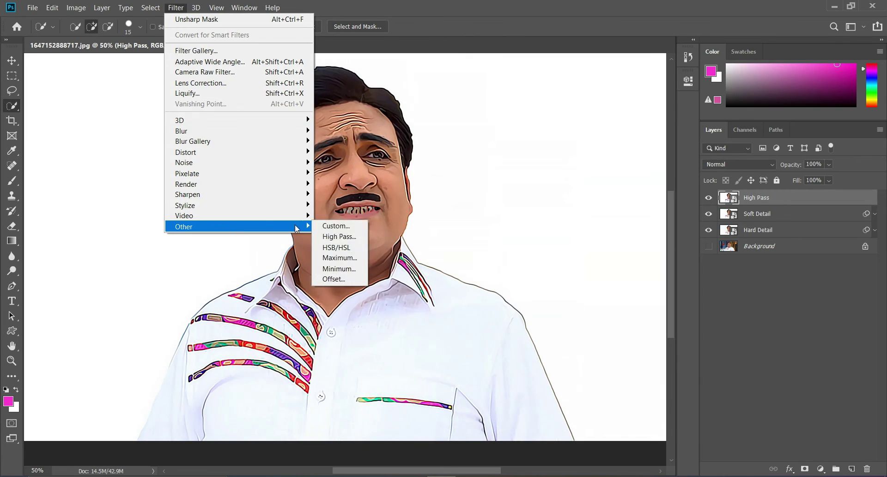
pyautogui.click(350, 237)
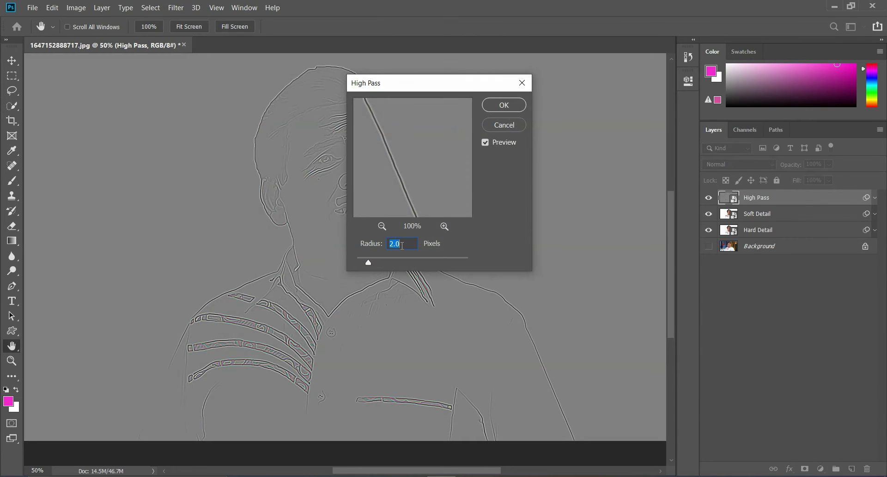
pyautogui.click(504, 105)
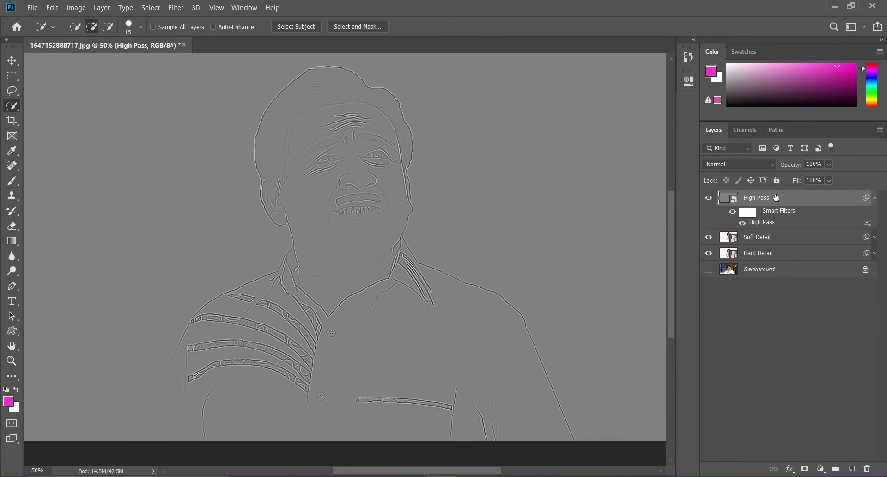
# Step: Set the High Pass layer's blend mode to Overlay and collapse its smart filter list
pyautogui.click(744, 163)
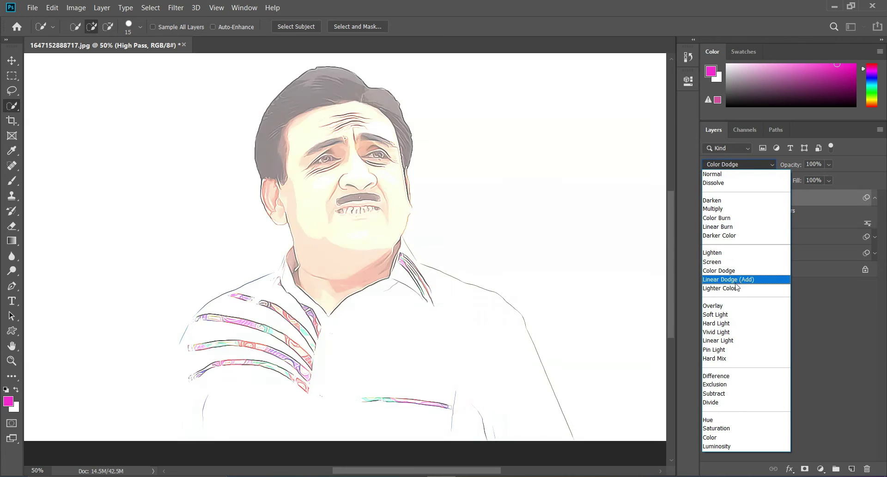
pyautogui.click(728, 306)
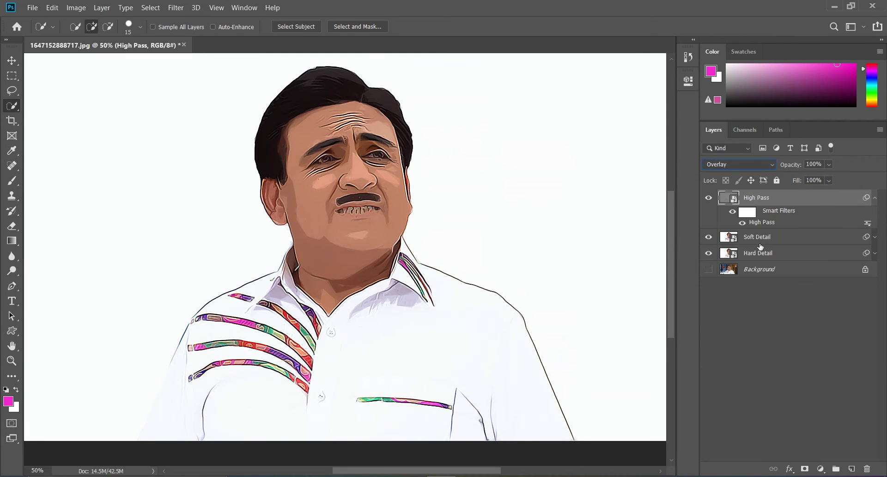
pyautogui.click(876, 198)
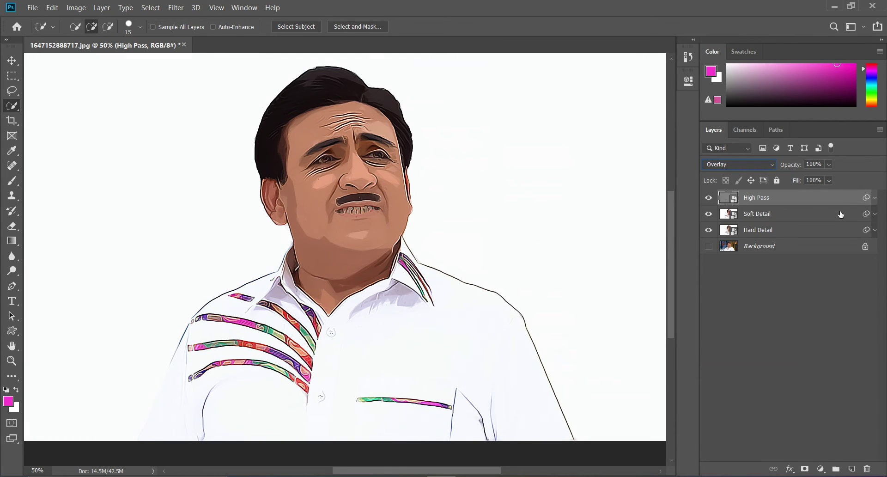
# Step: Group the High Pass, Soft Detail and Hard Detail layers and name the group Effect
pyautogui.keyDown('shift'); pyautogui.click(780, 214); pyautogui.keyUp('shift')
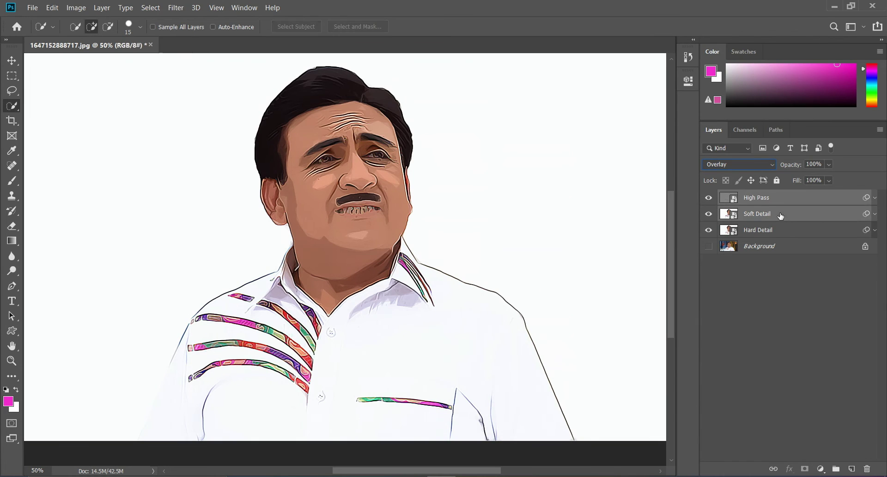
pyautogui.keyDown('shift'); pyautogui.click(782, 230); pyautogui.keyUp('shift')
pyautogui.hotkey('ctrl', 'g')
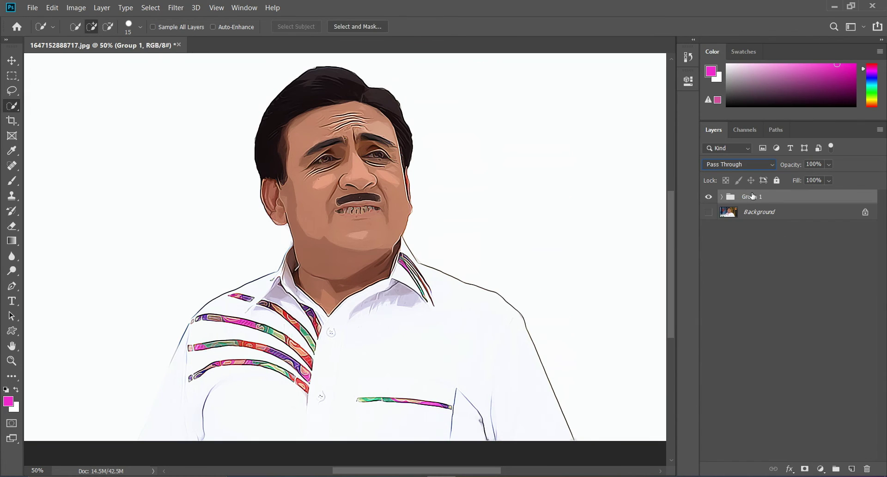
pyautogui.doubleClick(752, 197)
pyautogui.write('Effect')
pyautogui.press('Return')
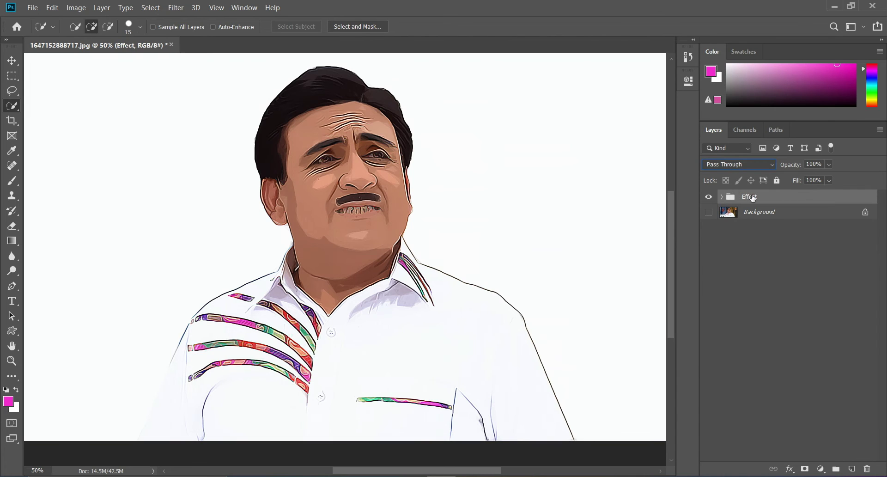
# Step: Compare the cartoon effect with the original photo by toggling the Effect group and Background, leaving only Effect shown
pyautogui.click(708, 197)
pyautogui.click(708, 197)
pyautogui.click(708, 211)
pyautogui.click(709, 197)
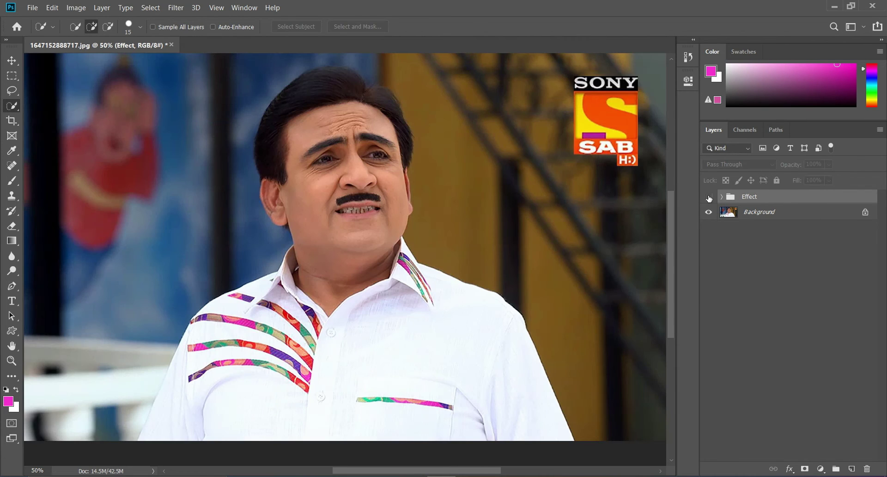
pyautogui.click(709, 197)
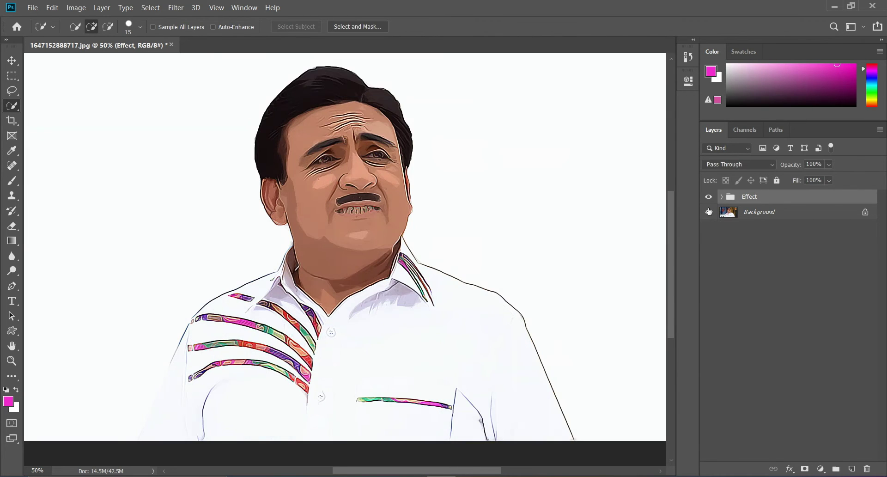
pyautogui.click(708, 212)
# Step: Add a Levels adjustment layer above the Effect group with input black at 18 and input white at 238
pyautogui.click(820, 468)
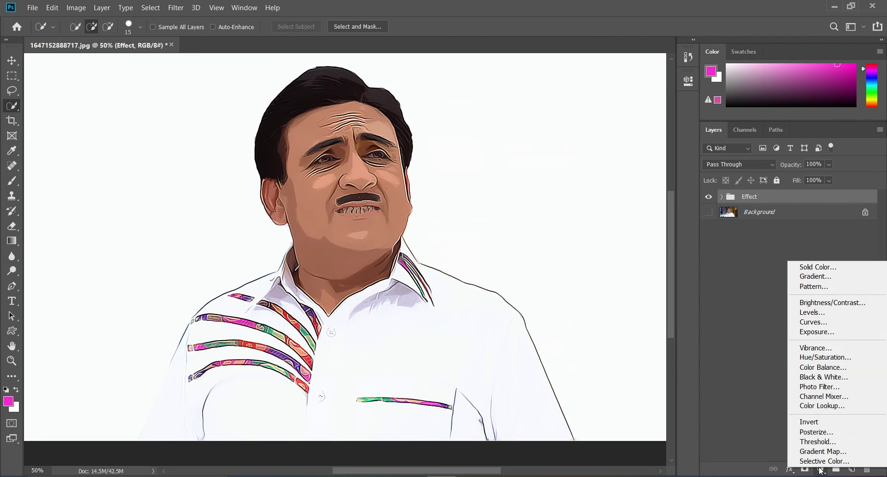
pyautogui.click(826, 312)
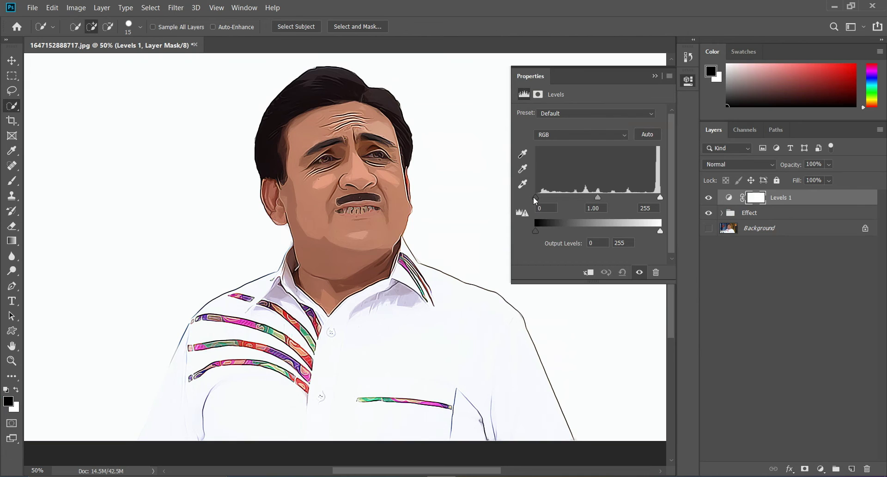
pyautogui.moveTo(535, 197); pyautogui.dragTo(549, 197)
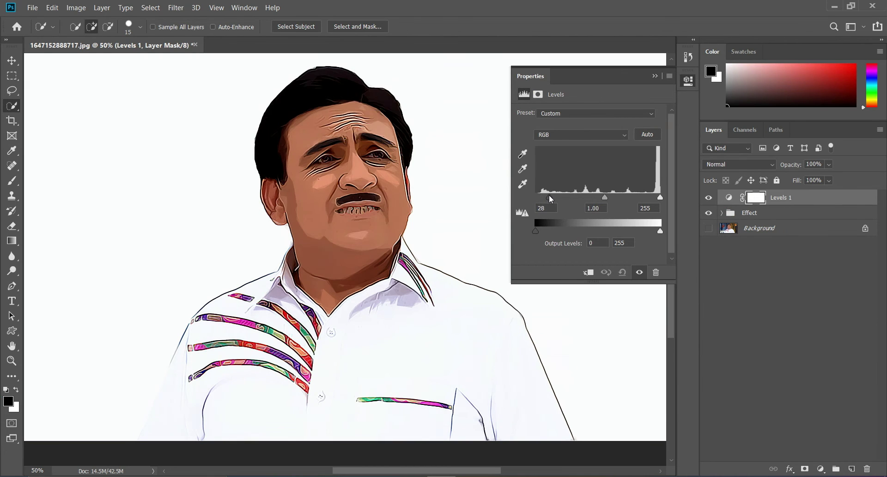
pyautogui.moveTo(658, 197)
pyautogui.mouseDown()
pyautogui.moveTo(643, 198)
pyautogui.moveTo(652, 197)
pyautogui.mouseUp()
pyautogui.moveTo(549, 198)
pyautogui.mouseDown()
pyautogui.moveTo(536, 199)
pyautogui.moveTo(553, 198)
pyautogui.moveTo(544, 197)
pyautogui.mouseUp()
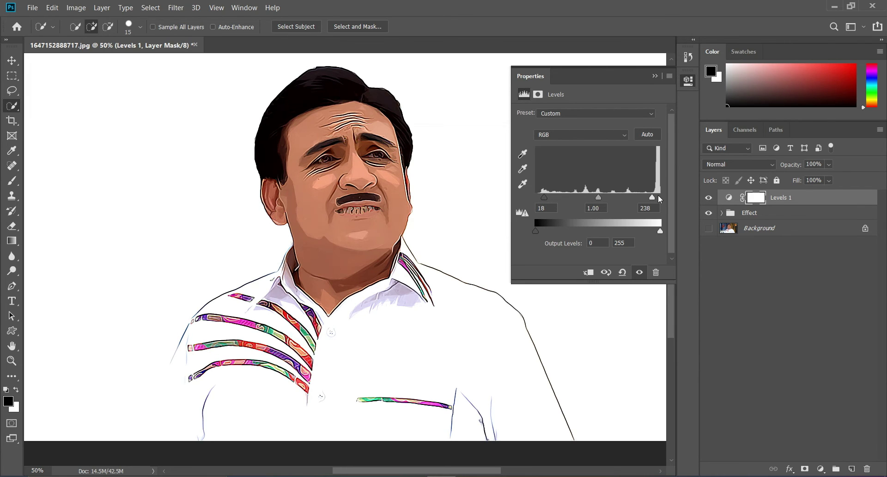
# Step: Add a Vibrance adjustment layer above Levels and slightly raise the portrait's colour intensity
pyautogui.click(821, 468)
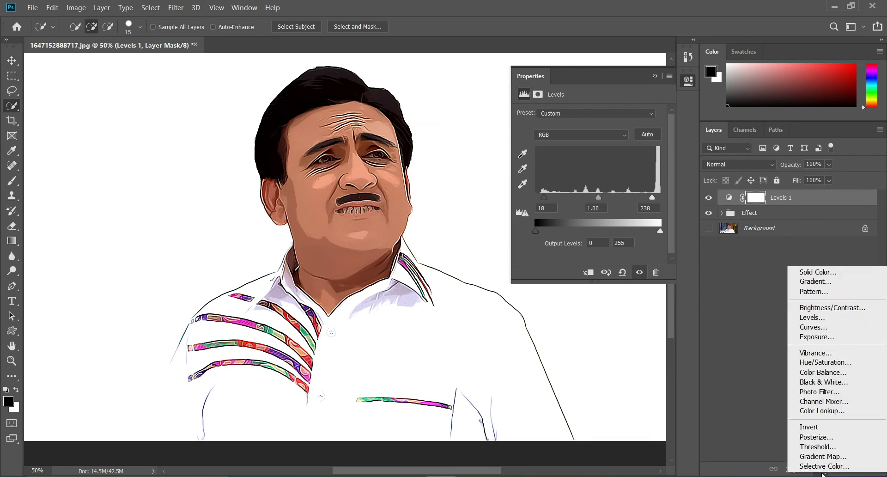
pyautogui.click(825, 357)
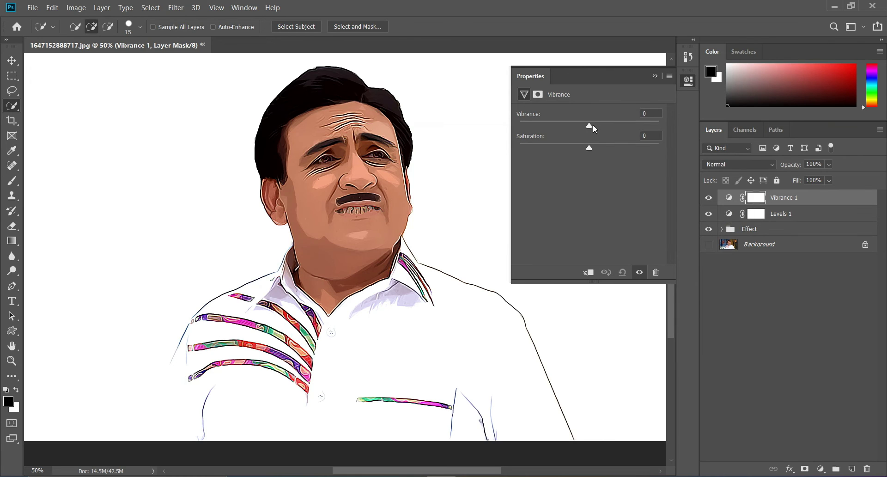
pyautogui.moveTo(590, 125); pyautogui.dragTo(596, 154)
pyautogui.click(656, 75)
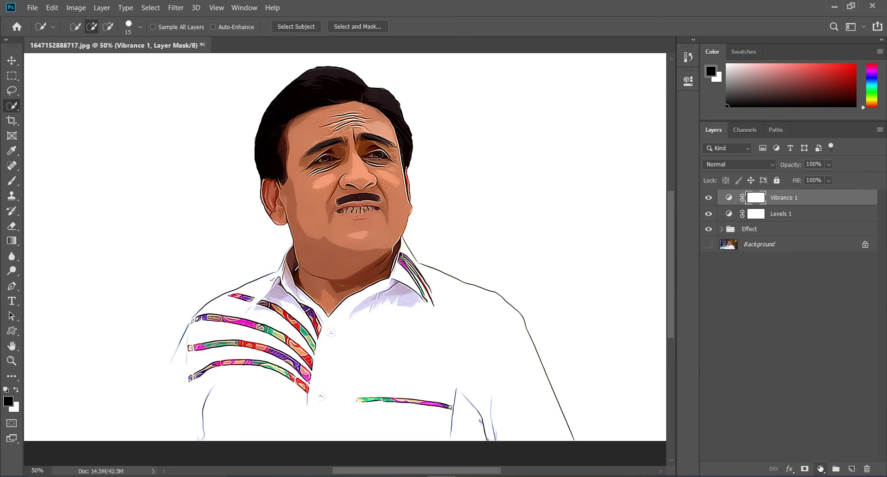
# Step: Add a Color Balance adjustment layer with midtones at +26 cyan-red, -6 magenta-green and -5 yellow-blue
pyautogui.click(820, 469)
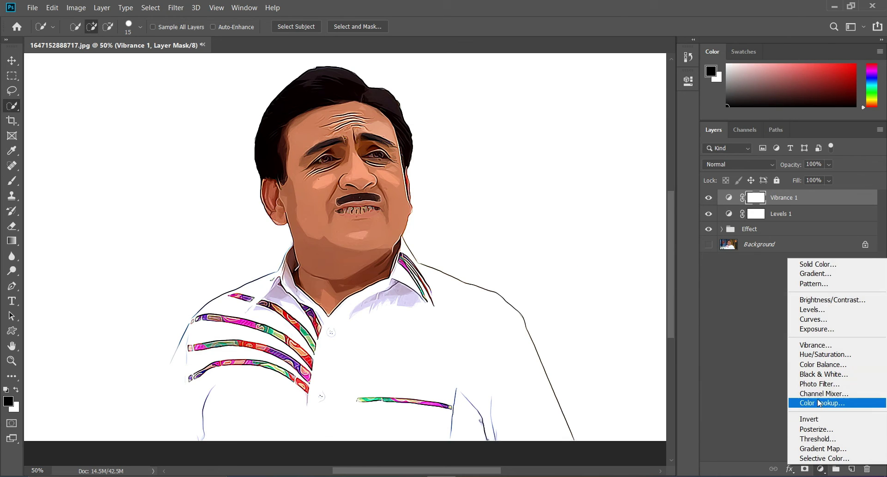
pyautogui.click(822, 364)
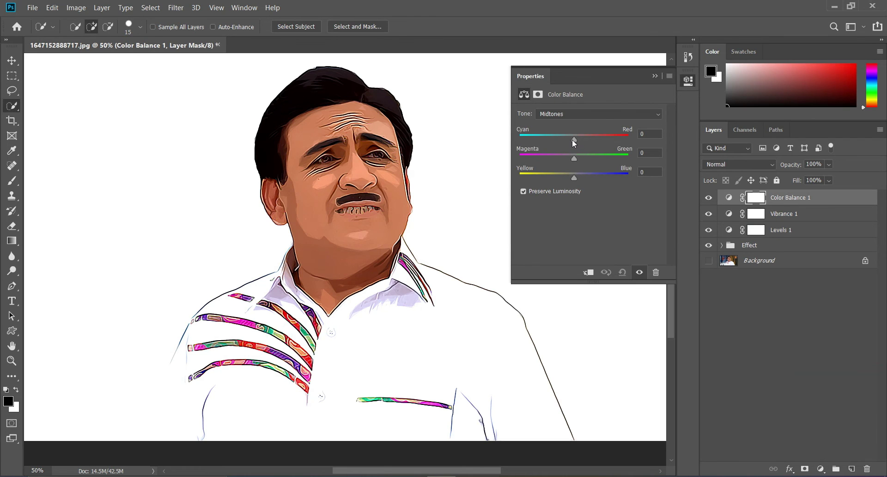
pyautogui.moveTo(573, 139); pyautogui.dragTo(571, 178)
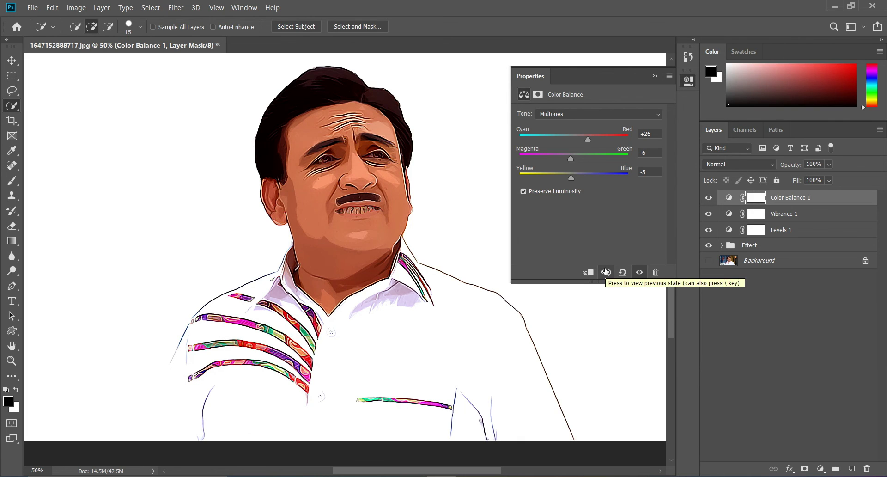
# Step: Fine-tune the Color Balance layer's shadows and highlights for warmer skin tones, and check the result against the previous state
pyautogui.click(619, 111)
pyautogui.click(599, 124)
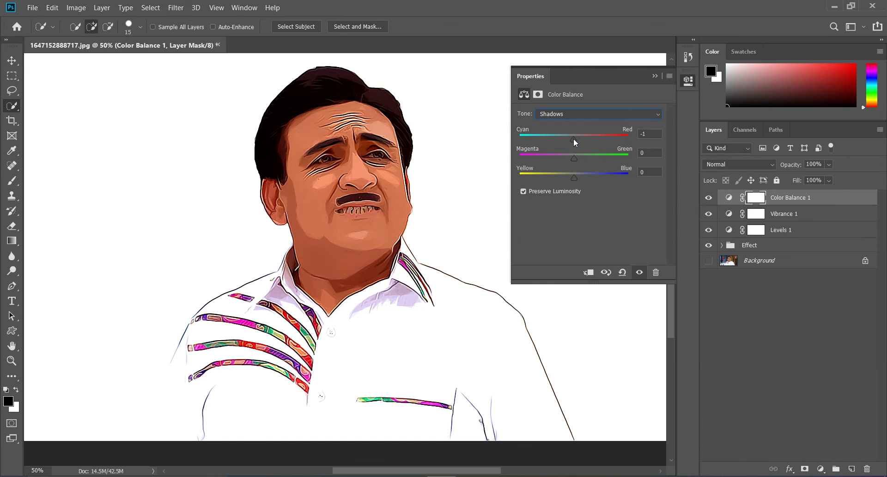
pyautogui.moveTo(573, 137); pyautogui.dragTo(574, 138)
pyautogui.moveTo(573, 158); pyautogui.dragTo(570, 178)
pyautogui.click(580, 114)
pyautogui.click(581, 137)
pyautogui.moveTo(595, 139); pyautogui.dragTo(575, 177)
pyautogui.click(606, 272)
pyautogui.click(656, 75)
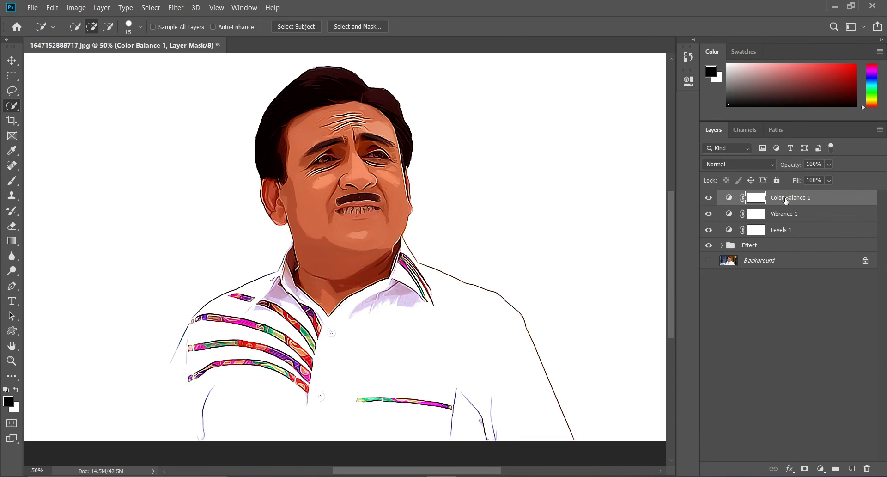
# Step: Group the Color Balance, Vibrance and Levels layers and name the group Adjestments
pyautogui.click(787, 198)
pyautogui.keyDown('ctrl'); pyautogui.click(787, 215); pyautogui.keyUp('ctrl')
pyautogui.keyDown('ctrl'); pyautogui.click(787, 229); pyautogui.keyUp('ctrl')
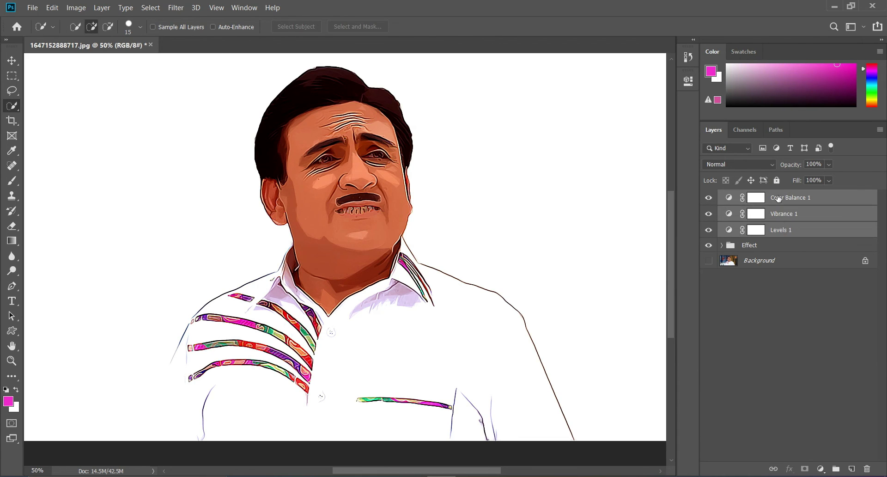
pyautogui.hotkey('ctrl', 'g')
pyautogui.doubleClick(752, 196)
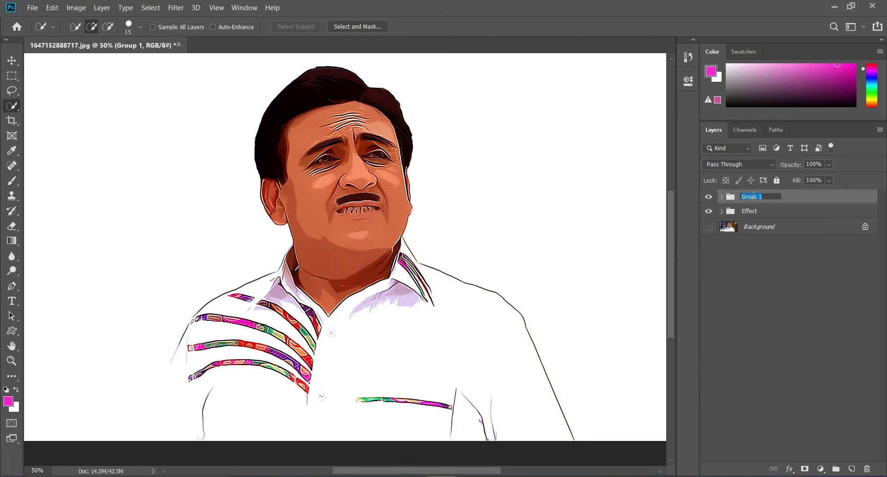
pyautogui.write('Adjestments')
pyautogui.press('Return')
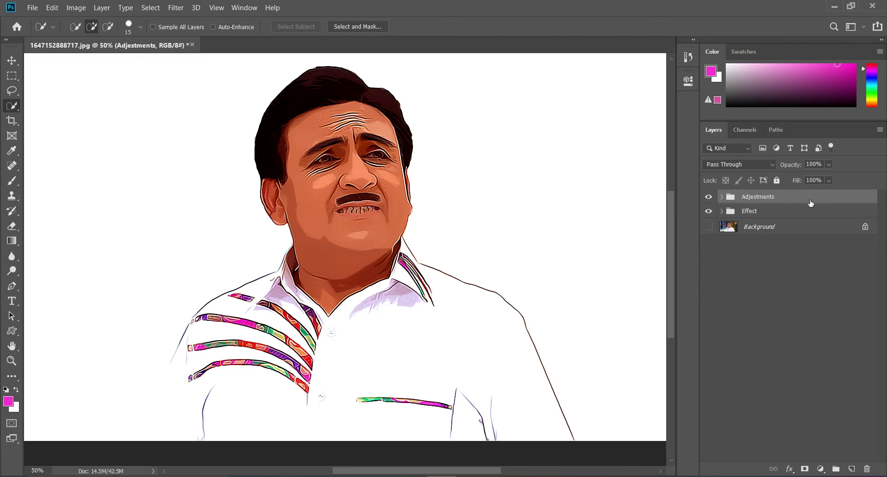
# Step: Compare the portrait with and without the colour adjustments by toggling the Adjestments group's visibility
pyautogui.click(708, 196)
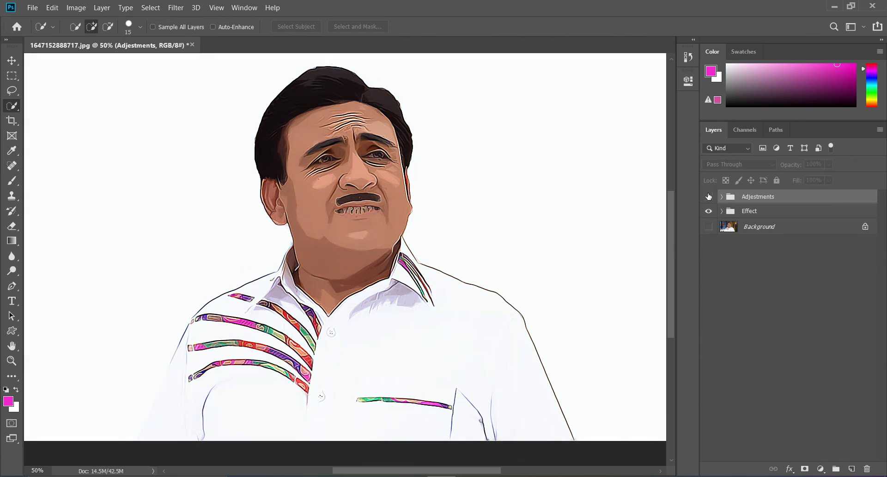
pyautogui.click(709, 197)
pyautogui.click(709, 197)
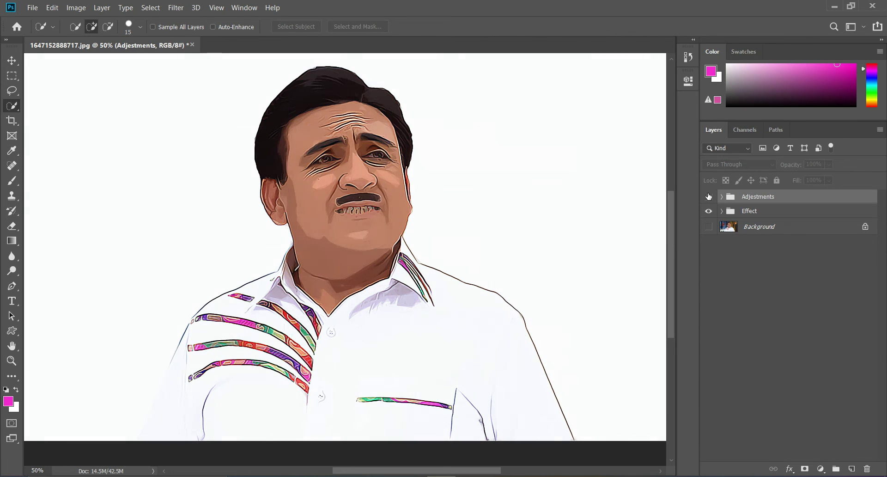